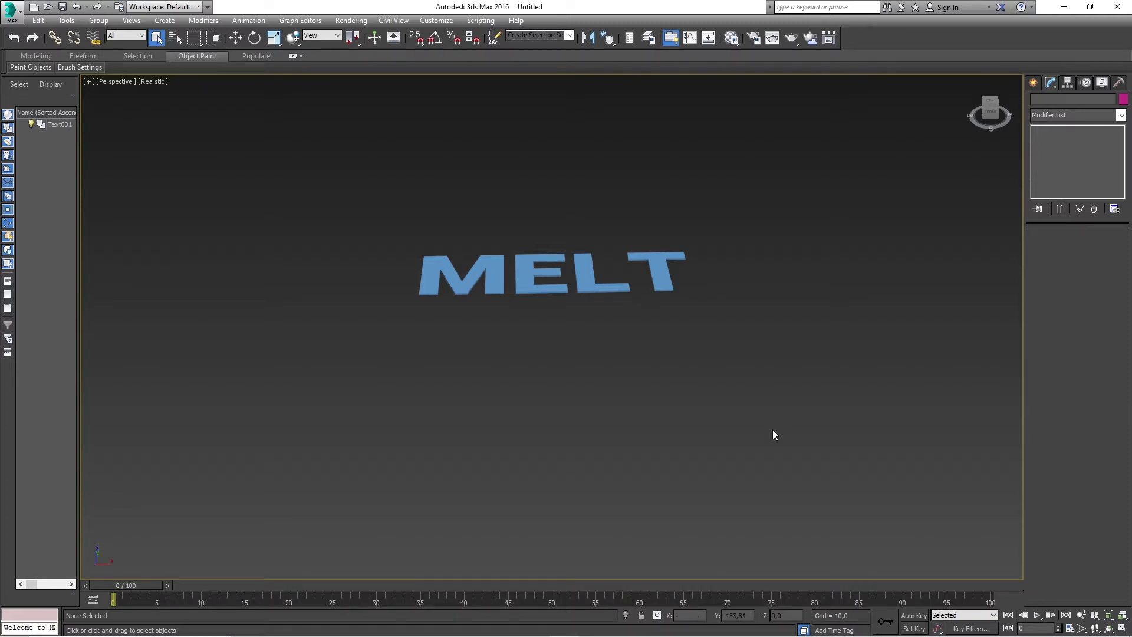
# - Select the extruded MELT text object and delete it
pyautogui.moveTo(791, 453); pyautogui.dragTo(373, 260)
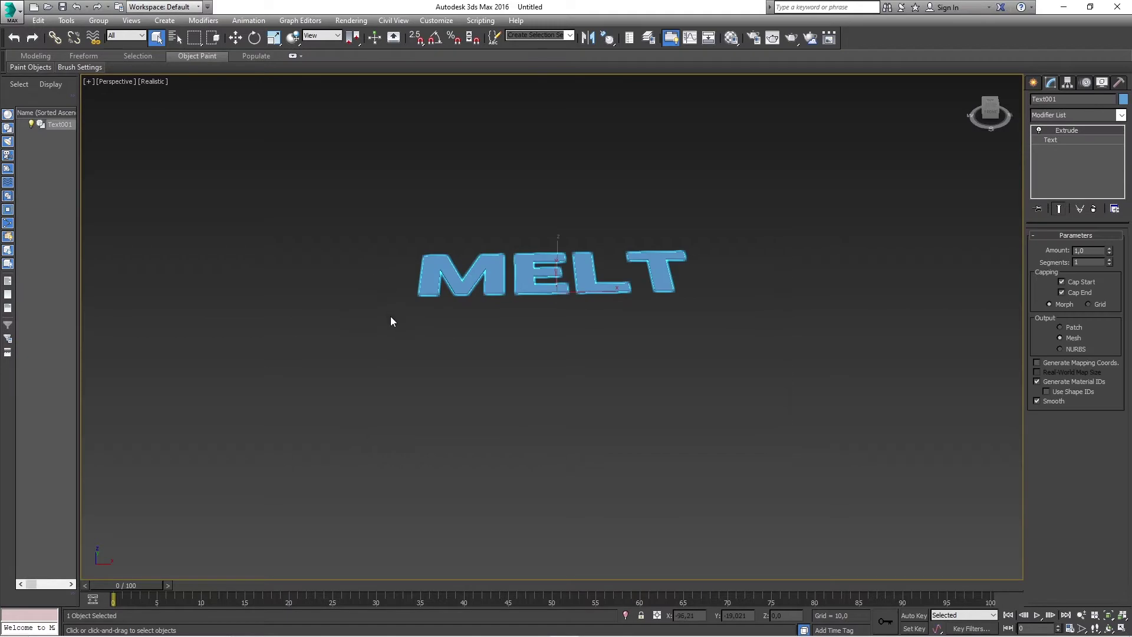
pyautogui.press('Delete')
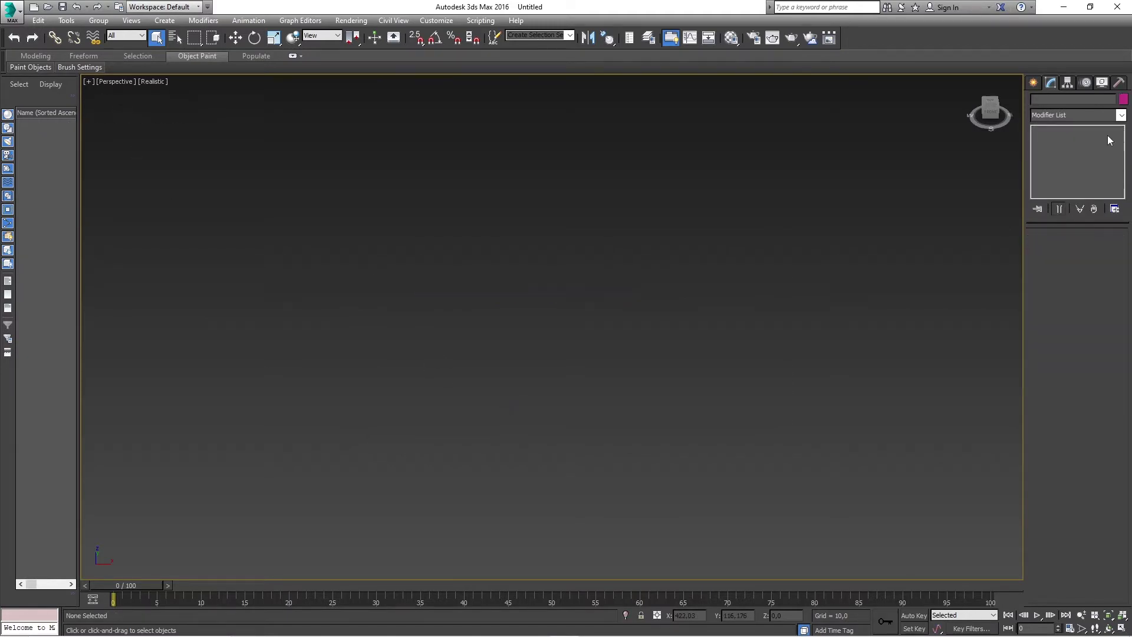
# - Draw Box001, about 225.275 × 174.4 × 102.978, with the Standard Primitives Box tool
pyautogui.click(1035, 83)
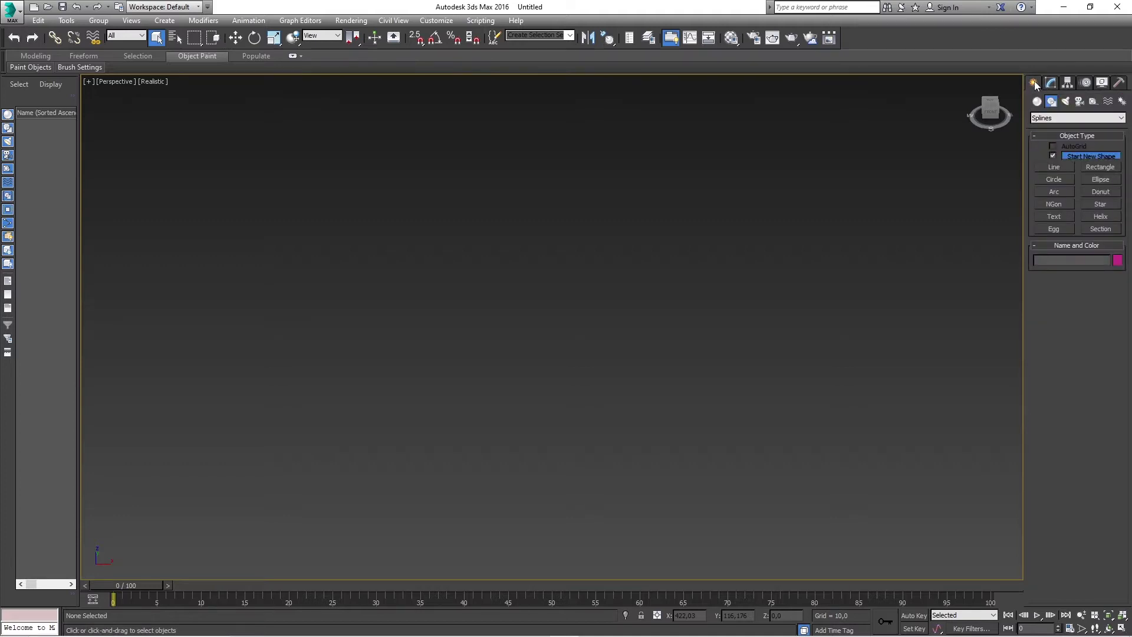
pyautogui.click(1038, 102)
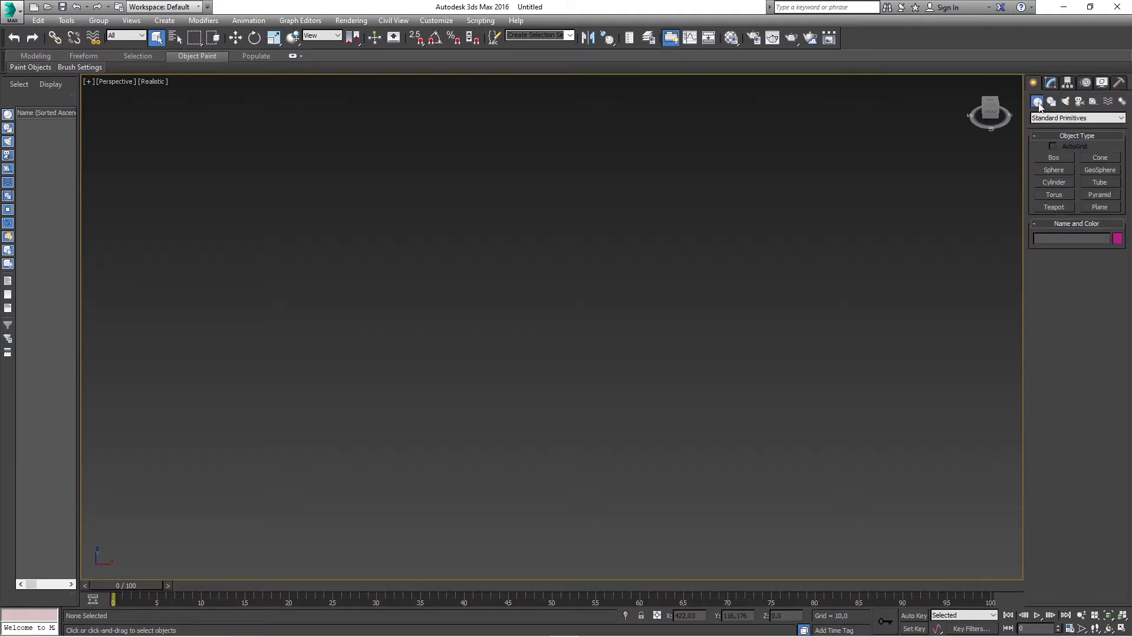
pyautogui.click(1055, 118)
pyautogui.click(1056, 127)
pyautogui.click(1063, 157)
pyautogui.moveTo(414, 422)
pyautogui.mouseDown()
pyautogui.moveTo(588, 313)
pyautogui.moveTo(652, 248)
pyautogui.mouseUp()
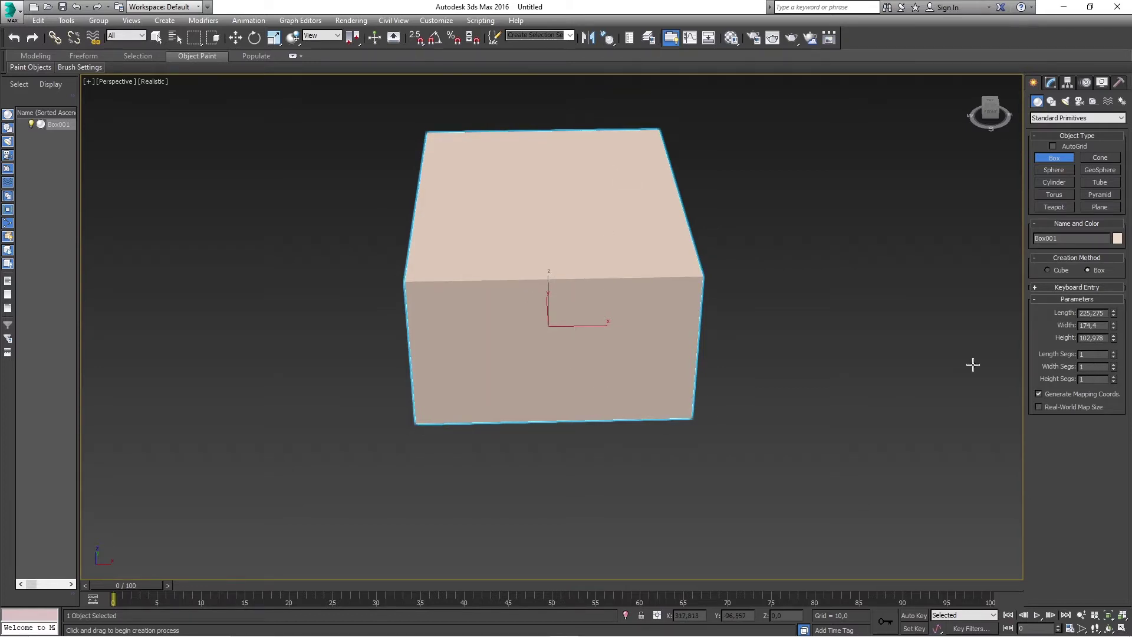
pyautogui.click(1051, 82)
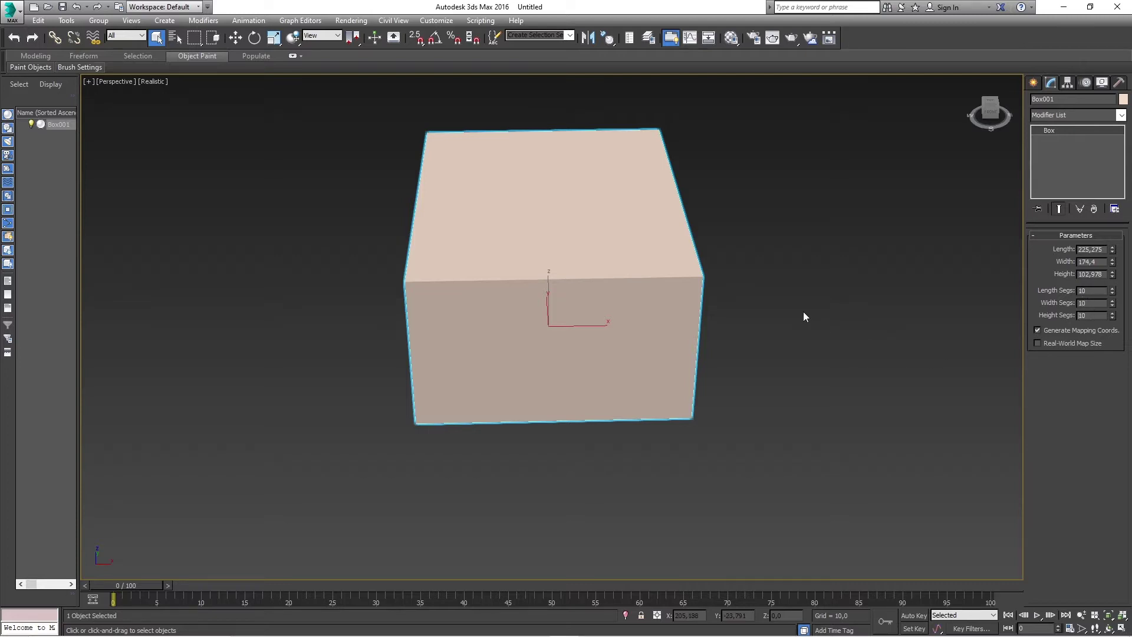
# - Turn on edged faces and set the box's segments to 10
pyautogui.moveTo(741, 300); pyautogui.dragTo(750, 373, button='middle')
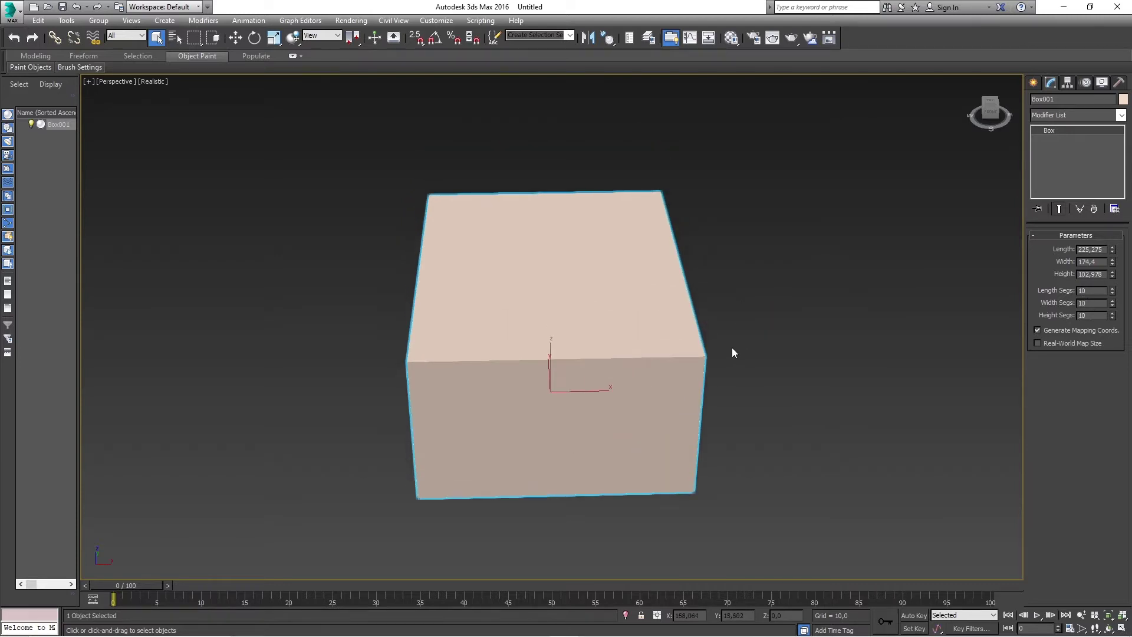
pyautogui.keyDown('alt'); pyautogui.moveTo(702, 326); pyautogui.dragTo(741, 302, button='middle'); pyautogui.keyUp('alt')
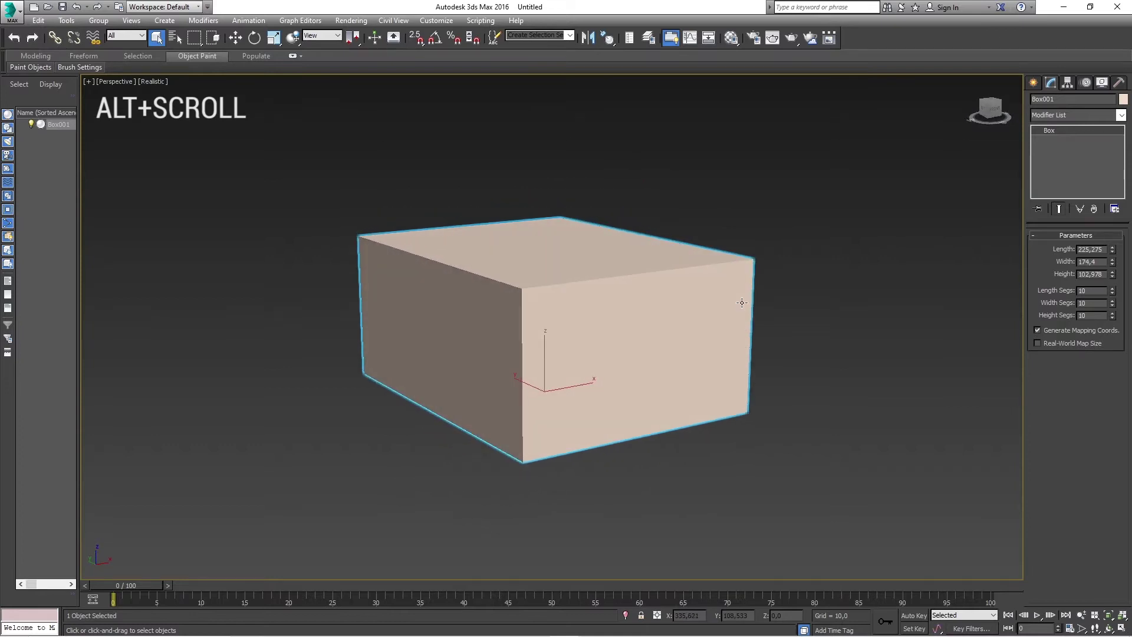
pyautogui.press('F4')
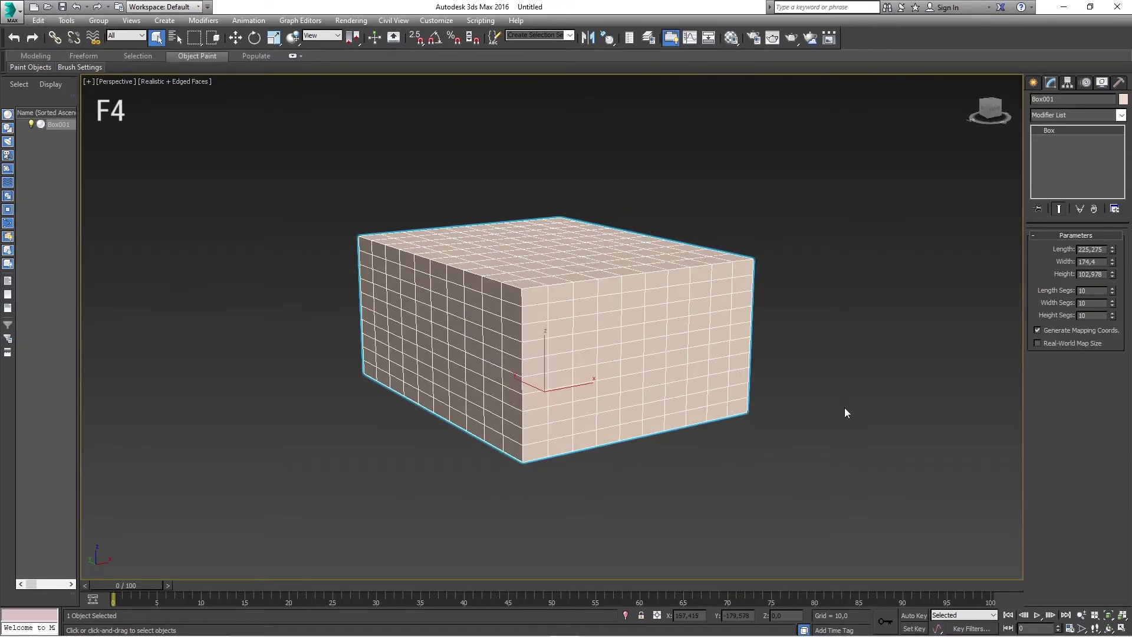
pyautogui.click(1112, 289)
pyautogui.click(1112, 288)
pyautogui.click(1112, 293)
pyautogui.click(1112, 293)
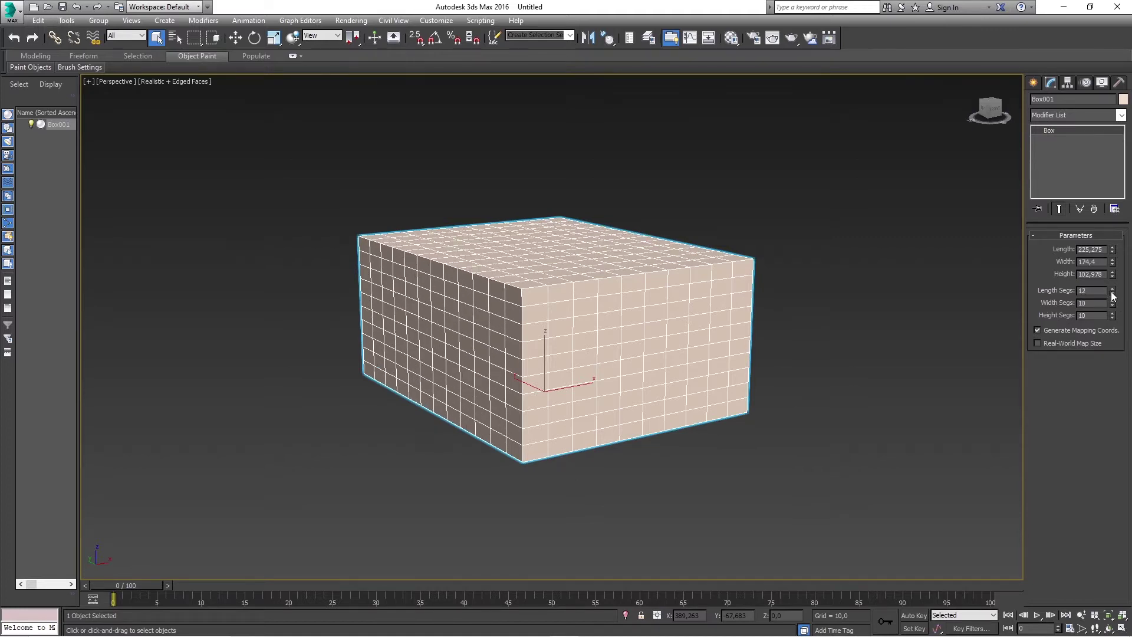
# - Pan, zoom and orbit the view to inspect the subdivided box from above
pyautogui.moveTo(652, 389); pyautogui.dragTo(685, 401, button='middle')
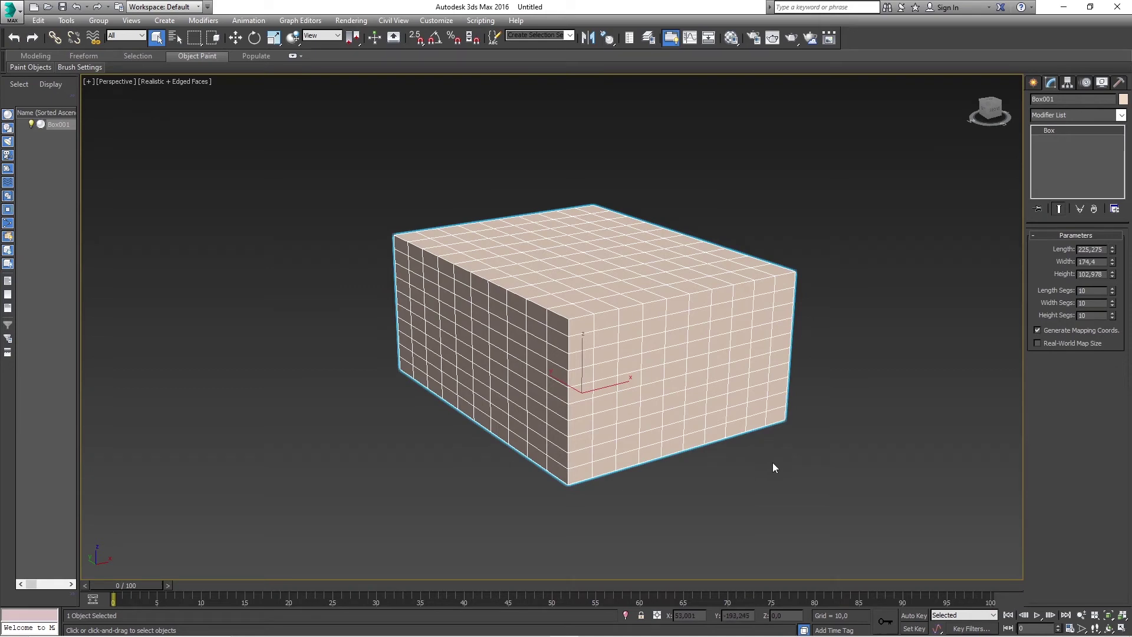
pyautogui.keyDown('alt'); pyautogui.scroll(-2, 778, 448); pyautogui.keyUp('alt')
pyautogui.keyDown('alt'); pyautogui.scroll(-3, 754, 424); pyautogui.keyUp('alt')
pyautogui.keyDown('alt'); pyautogui.scroll(5, 778, 437); pyautogui.keyUp('alt')
pyautogui.keyDown('alt'); pyautogui.scroll(-2, 778, 437); pyautogui.keyUp('alt')
pyautogui.keyDown('alt'); pyautogui.scroll(1, 781, 438); pyautogui.keyUp('alt')
pyautogui.keyDown('alt'); pyautogui.scroll(-1, 780, 437); pyautogui.keyUp('alt')
pyautogui.keyDown('alt'); pyautogui.scroll(2, 786, 434); pyautogui.keyUp('alt')
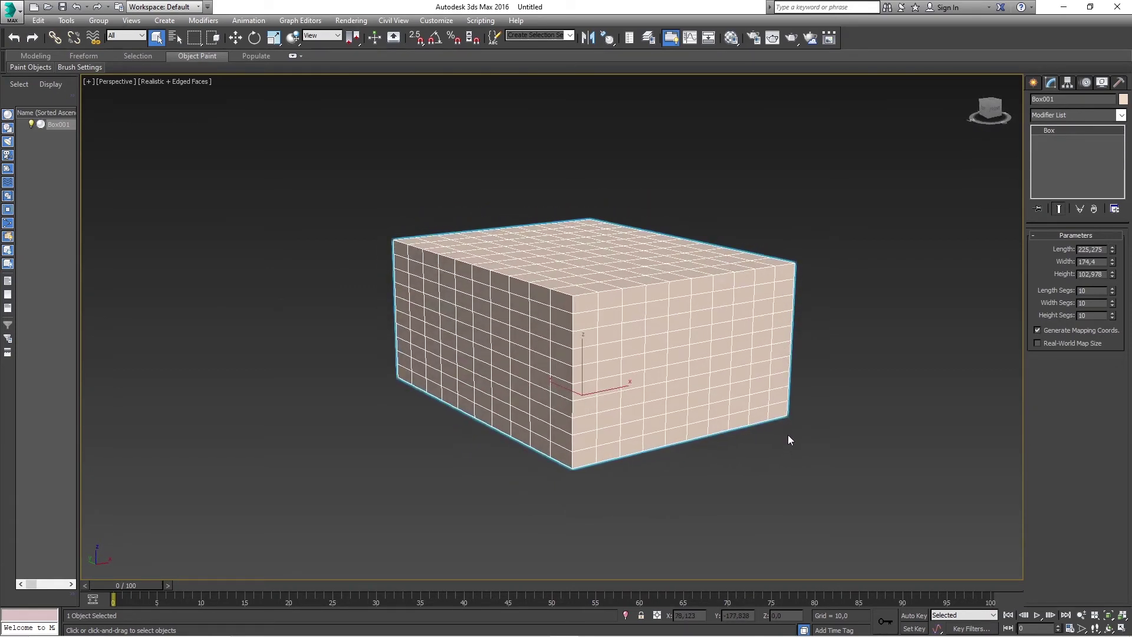
pyautogui.scroll(-5, 786, 364)
pyautogui.scroll(-1, 783, 377)
pyautogui.moveTo(781, 392)
pyautogui.keyDown('alt'); pyautogui.mouseDown(button='middle')
pyautogui.moveTo(720, 363)
pyautogui.moveTo(745, 349)
pyautogui.mouseUp(button='middle'); pyautogui.keyUp('alt')
pyautogui.scroll(2, 702, 361)
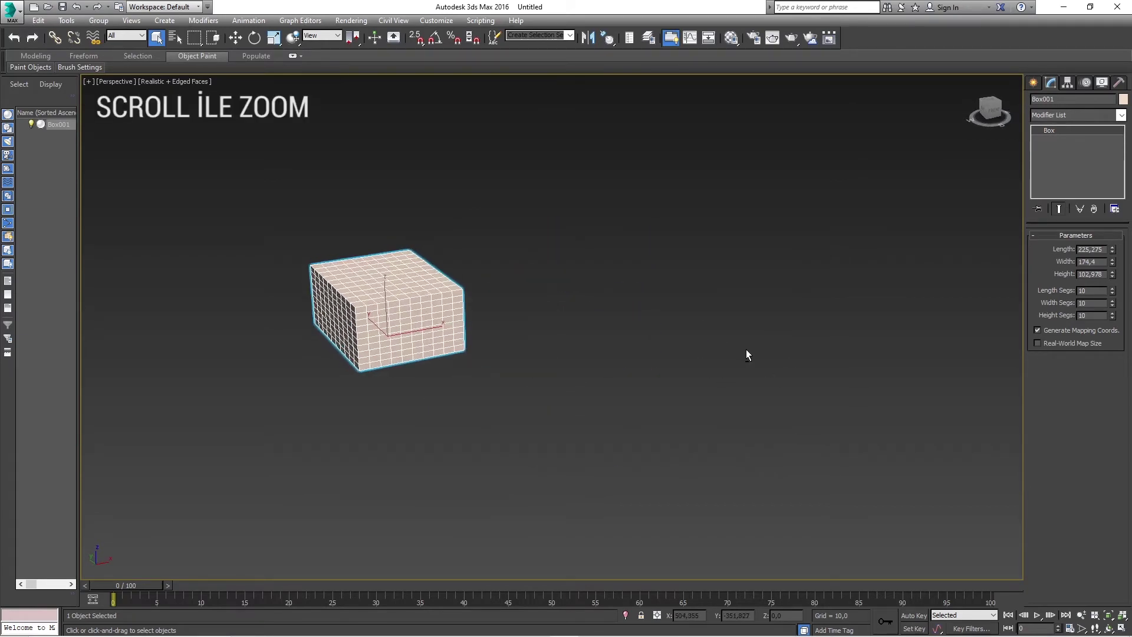
# - Draw Teapot001 beside the box, radius 99,41, with 5 segments
pyautogui.click(1033, 83)
pyautogui.click(1058, 118)
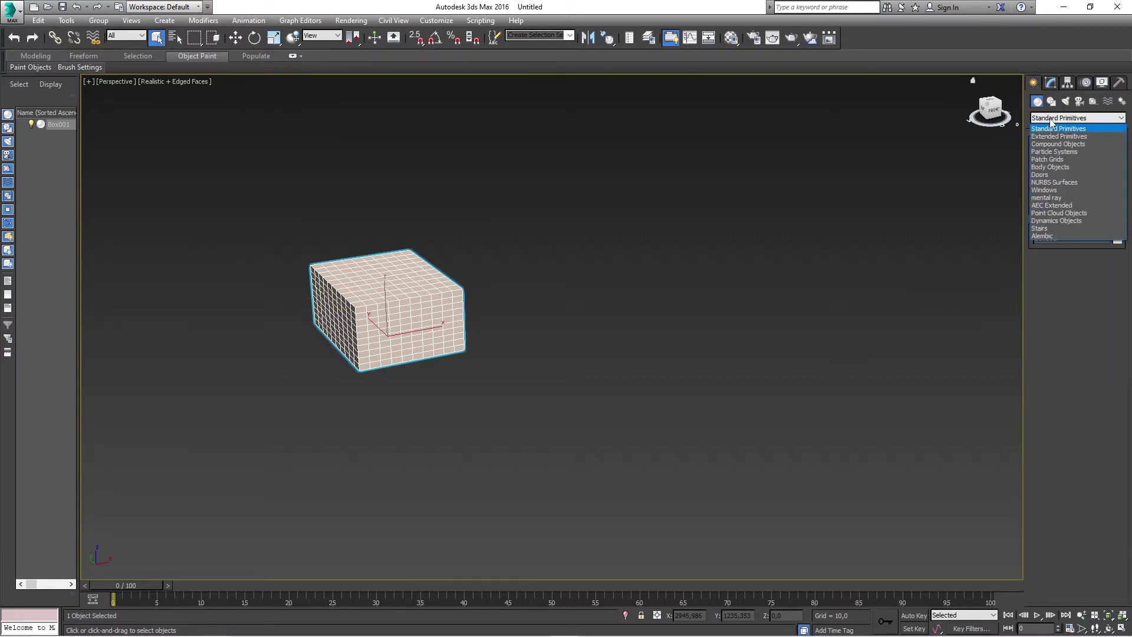
pyautogui.click(1055, 207)
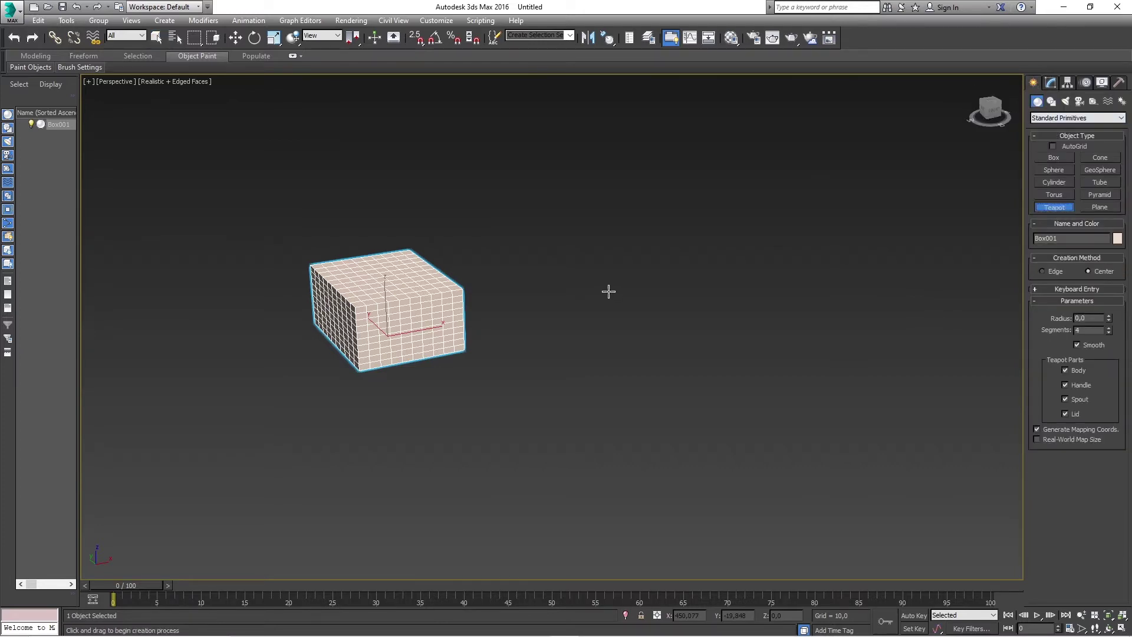
pyautogui.moveTo(671, 285); pyautogui.dragTo(668, 266)
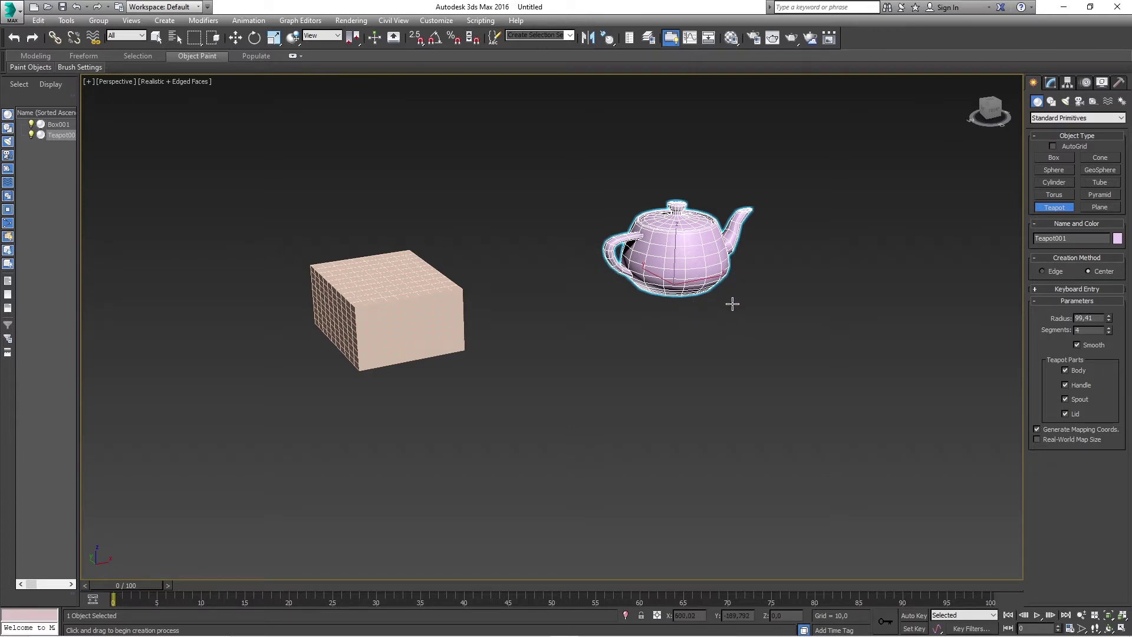
pyautogui.click(1108, 328)
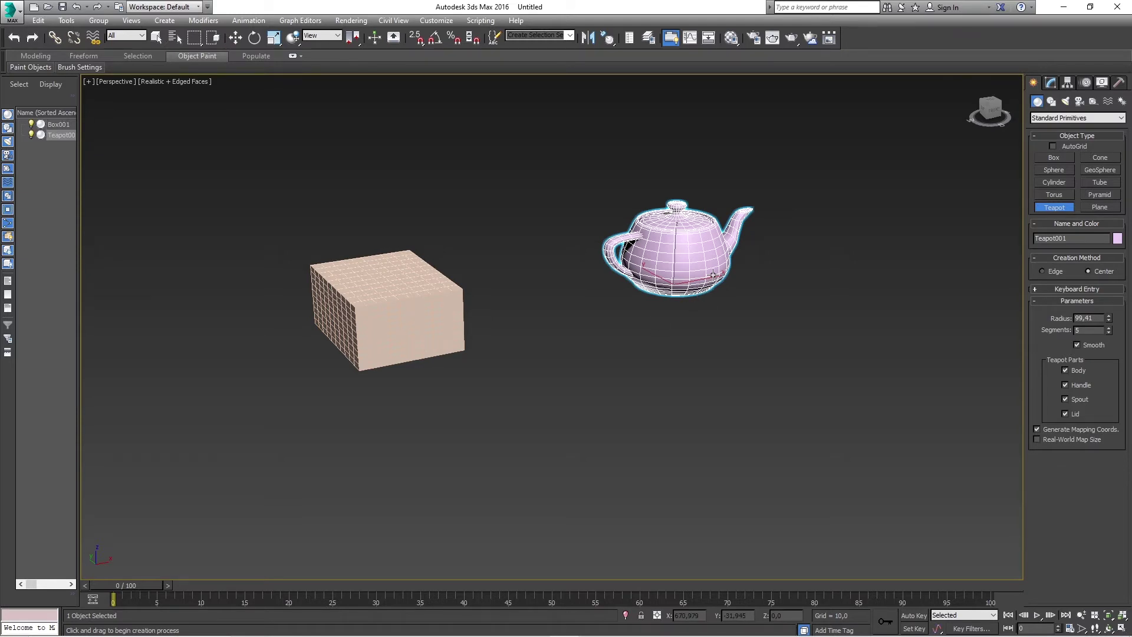
# - Exit teapot creation, deselect it, hide mesh edges and rotate the view slightly
pyautogui.rightClick(649, 365)
pyautogui.click(638, 369)
pyautogui.press('F4')
pyautogui.moveTo(378, 315)
pyautogui.keyDown('alt'); pyautogui.mouseDown(button='middle')
pyautogui.moveTo(571, 336)
pyautogui.moveTo(601, 353)
pyautogui.mouseUp(button='middle'); pyautogui.keyUp('alt')
# - Select Box001 and add Melt from the Modifier List, leaving Amount at 0
pyautogui.moveTo(539, 404); pyautogui.dragTo(284, 219)
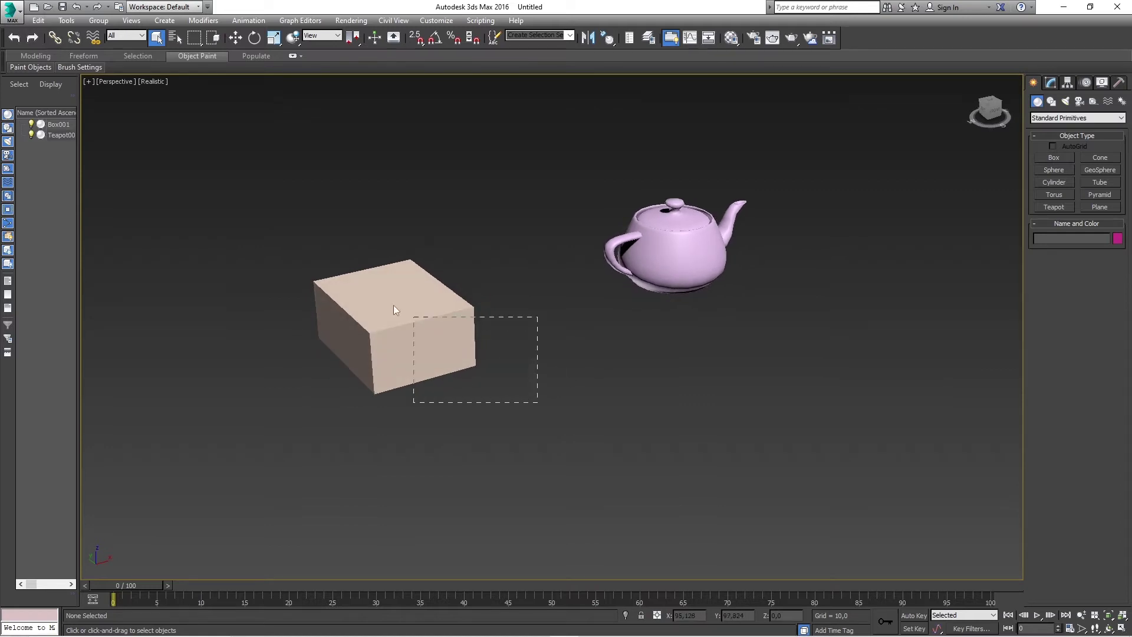
pyautogui.click(1051, 83)
pyautogui.click(1065, 114)
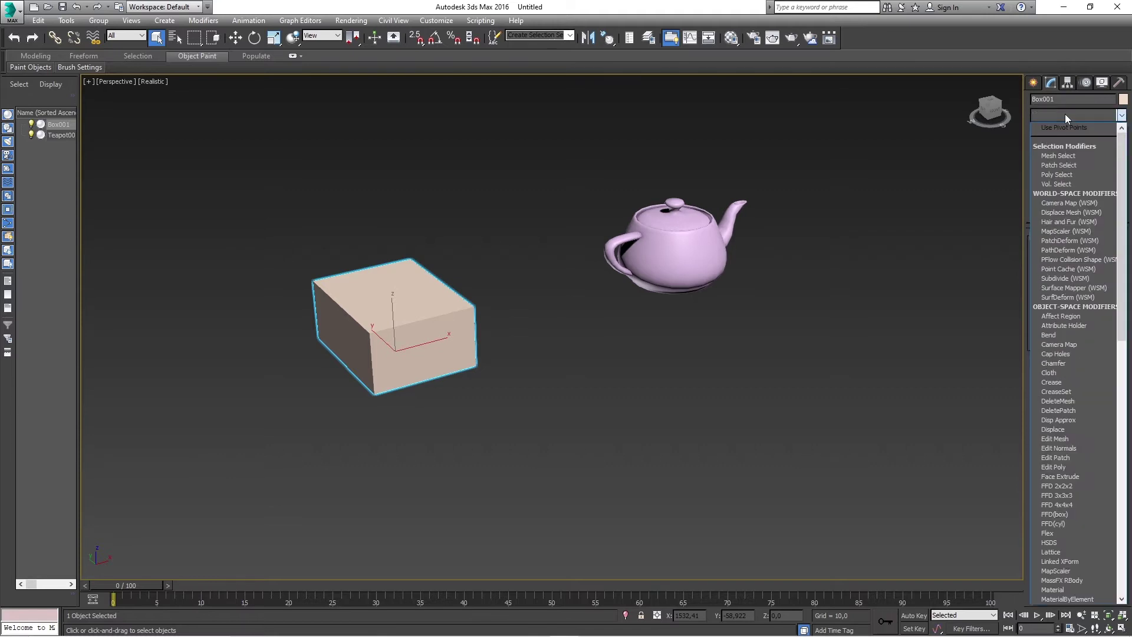
pyautogui.scroll(-1, 1088, 350)
pyautogui.scroll(-1, 1081, 387)
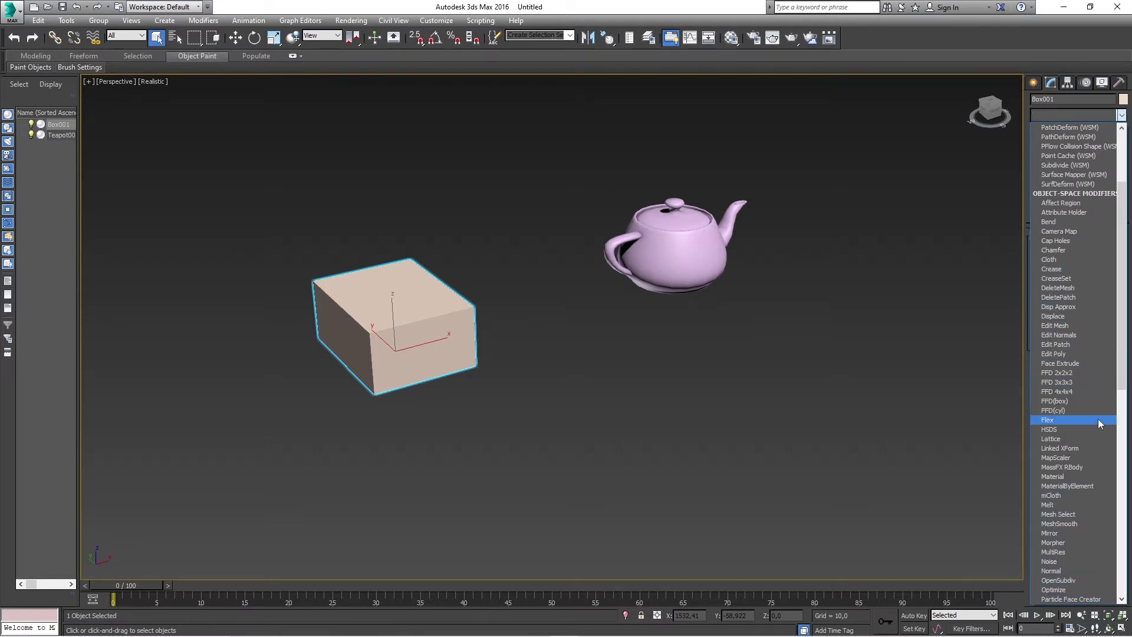
pyautogui.scroll(-10, 1093, 408)
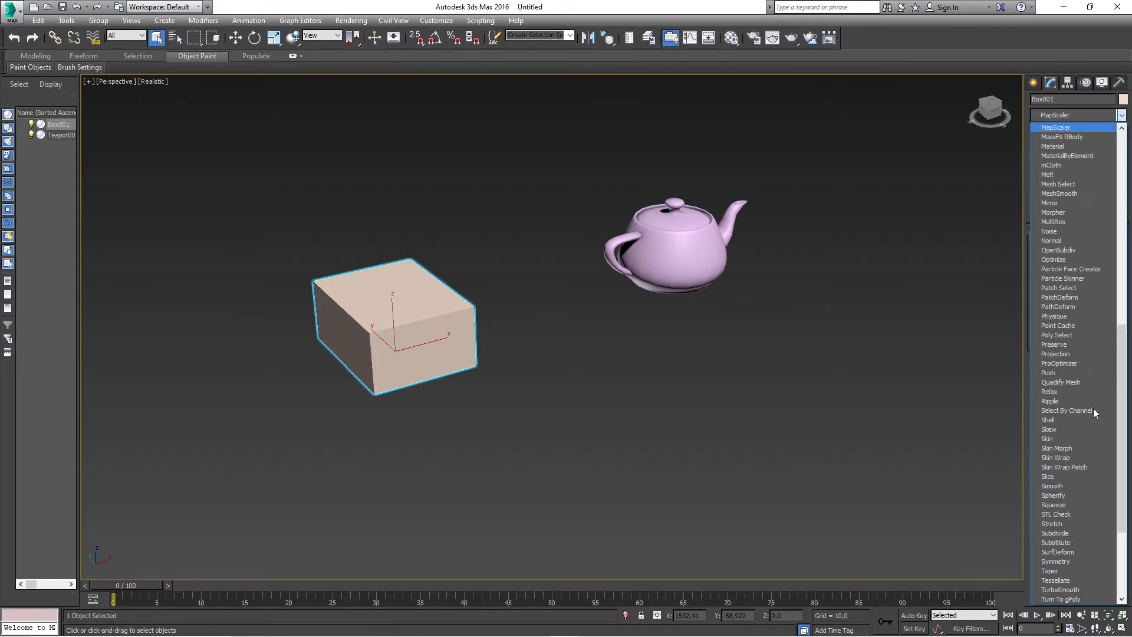
pyautogui.click(1063, 175)
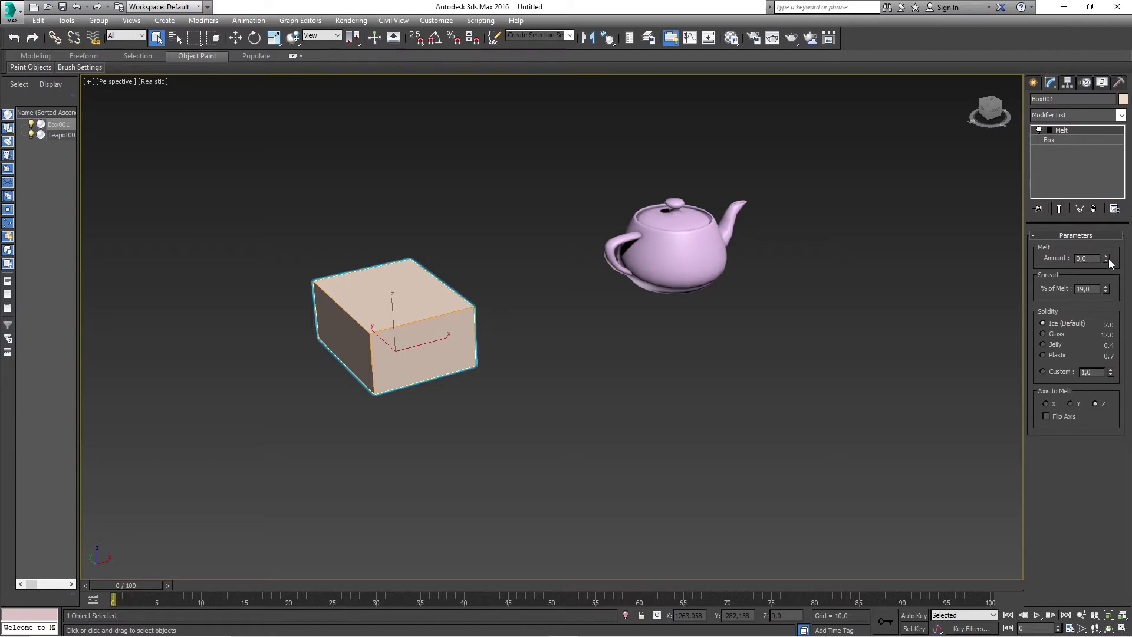
# - Raise the box's Melt Amount to 39 and show edged faces to view the slump
pyautogui.moveTo(1109, 263); pyautogui.dragTo(1102, 234)
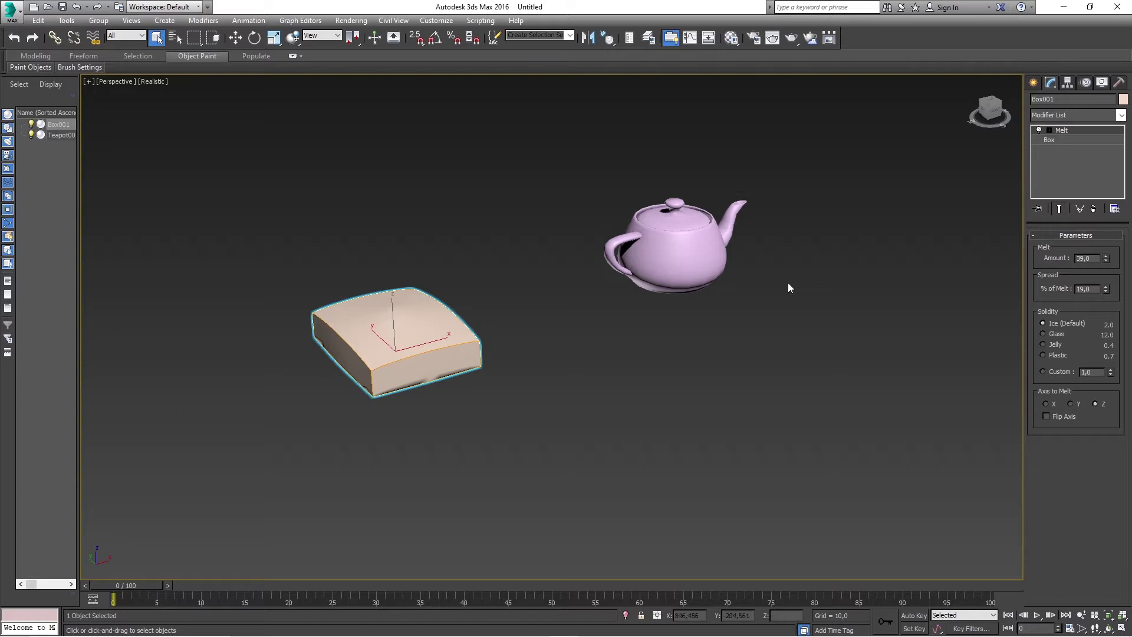
pyautogui.keyDown('alt'); pyautogui.moveTo(398, 318); pyautogui.dragTo(471, 317, button='middle'); pyautogui.keyUp('alt')
pyautogui.scroll(1, 471, 316)
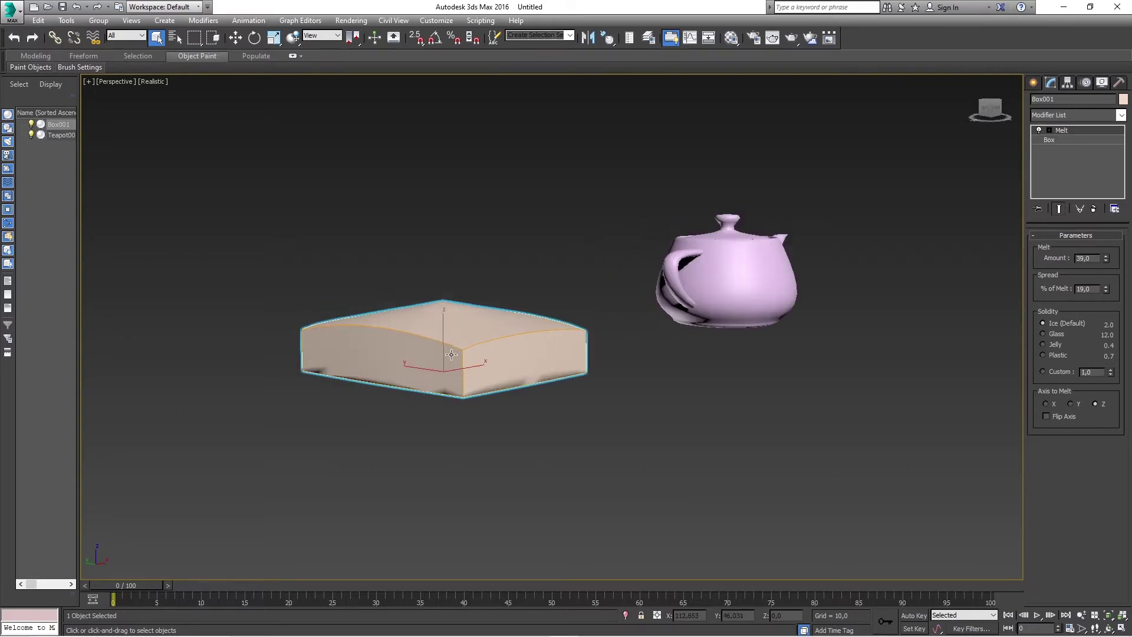
pyautogui.scroll(3, 448, 318)
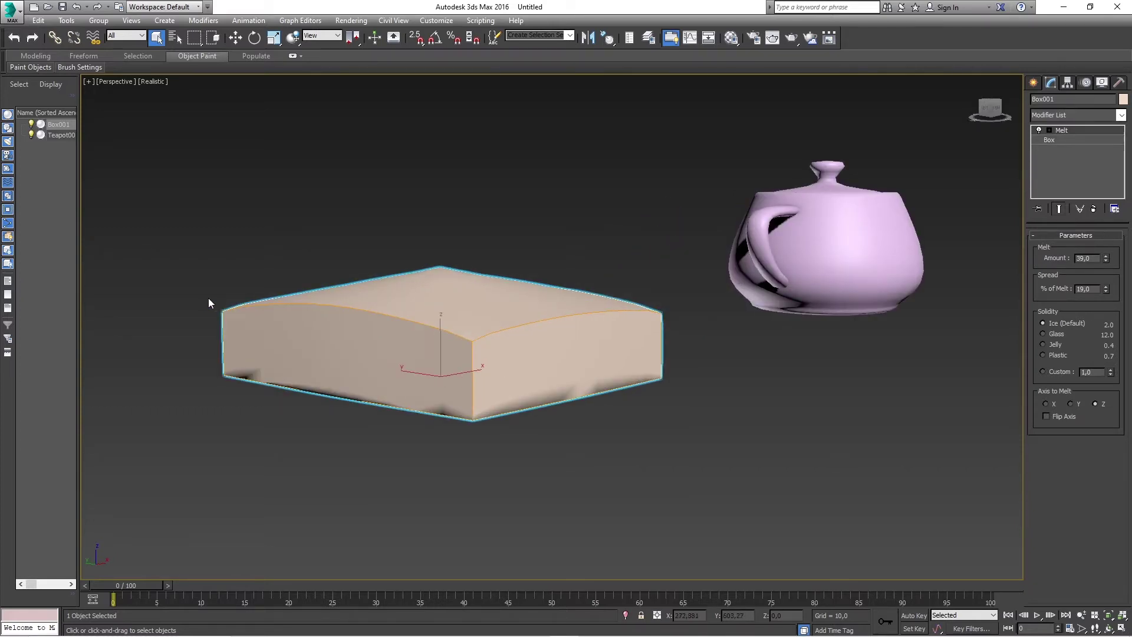
pyautogui.press('F4')
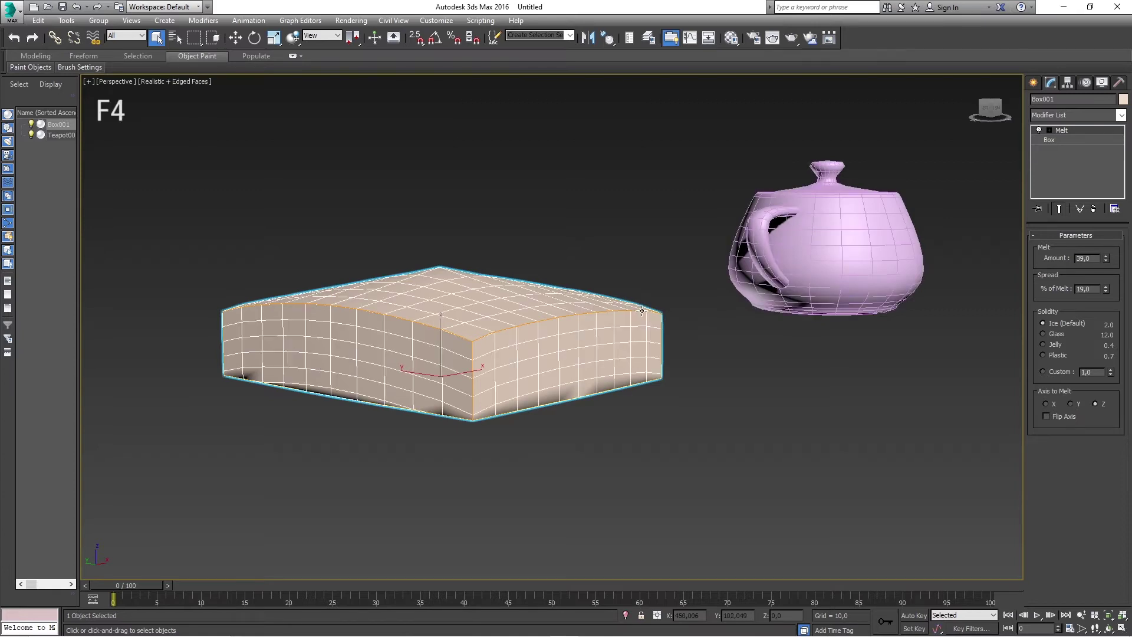
pyautogui.moveTo(448, 298)
pyautogui.keyDown('alt'); pyautogui.mouseDown(button='middle')
pyautogui.moveTo(515, 328)
pyautogui.moveTo(460, 268)
pyautogui.mouseUp(button='middle'); pyautogui.keyUp('alt')
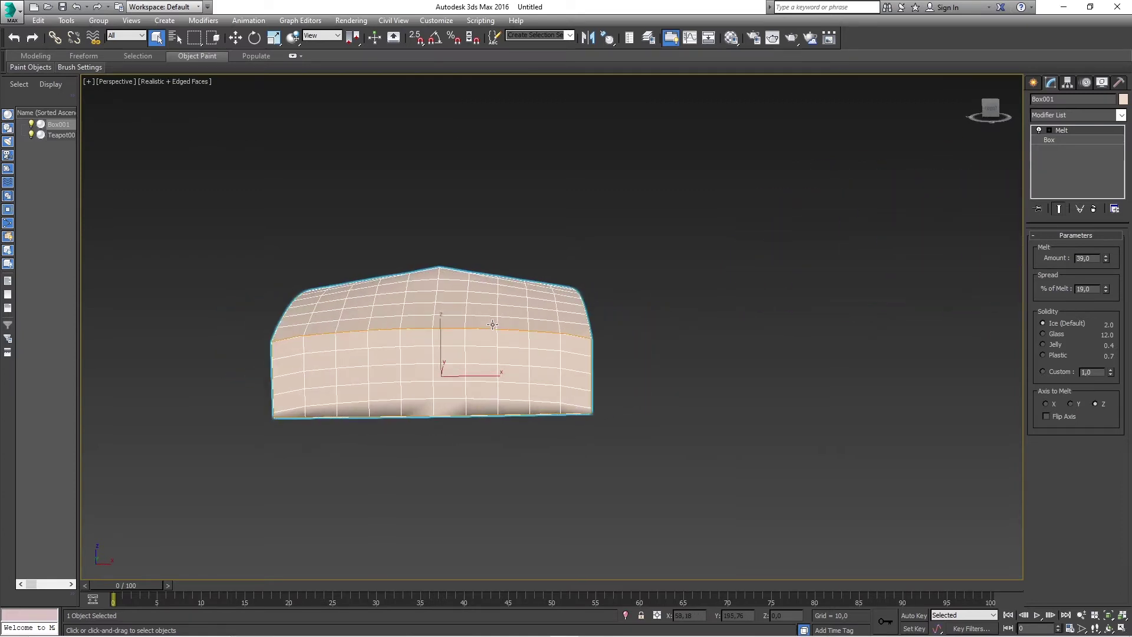
pyautogui.moveTo(398, 289)
pyautogui.keyDown('alt'); pyautogui.mouseDown(button='middle')
pyautogui.moveTo(494, 356)
pyautogui.moveTo(715, 364)
pyautogui.mouseUp(button='middle'); pyautogui.keyUp('alt')
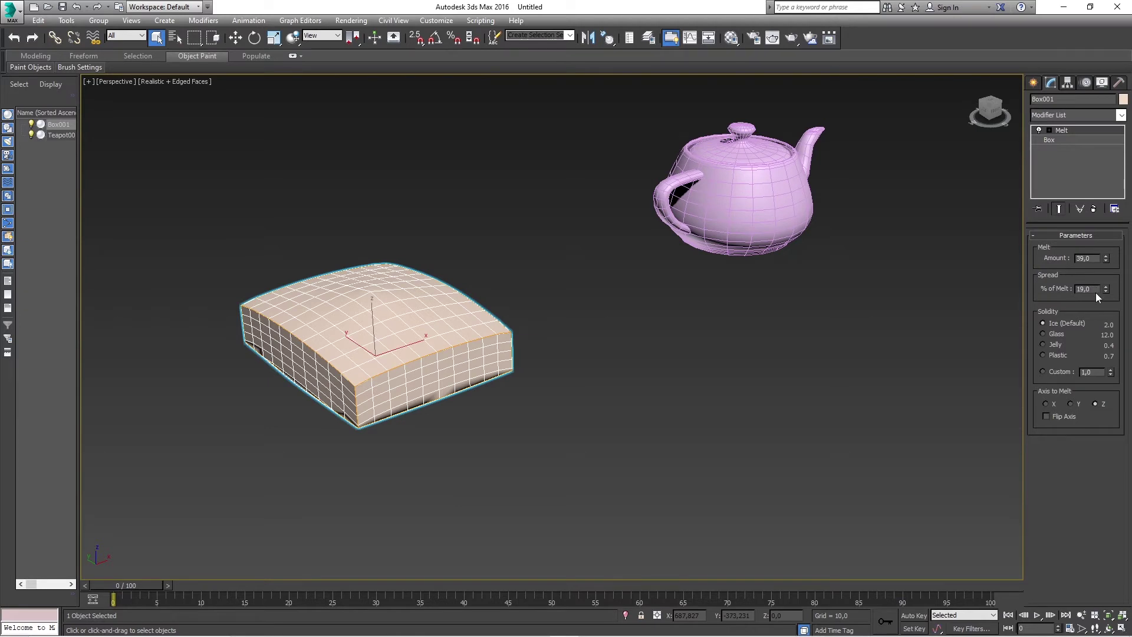
# - Set the box's % of Melt to 100 and settle Melt Amount at 30
pyautogui.moveTo(1106, 292); pyautogui.dragTo(1061, 571)
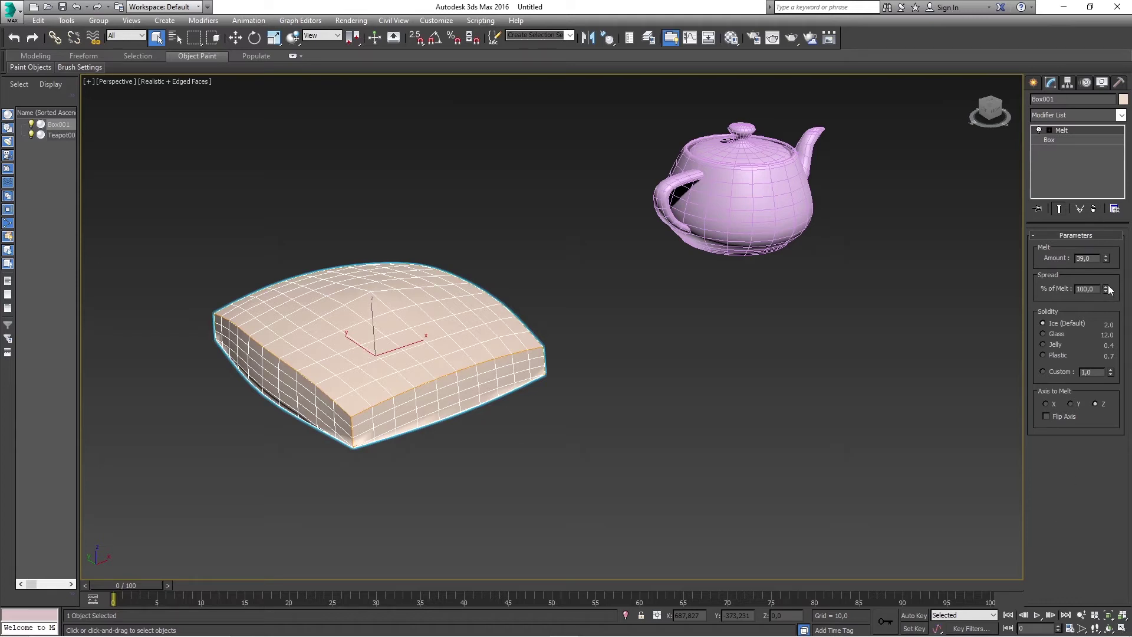
pyautogui.moveTo(1106, 262); pyautogui.dragTo(1101, 246)
pyautogui.moveTo(430, 275)
pyautogui.keyDown('alt'); pyautogui.mouseDown(button='middle')
pyautogui.moveTo(382, 265)
pyautogui.moveTo(434, 357)
pyautogui.moveTo(467, 383)
pyautogui.mouseUp(button='middle'); pyautogui.keyUp('alt')
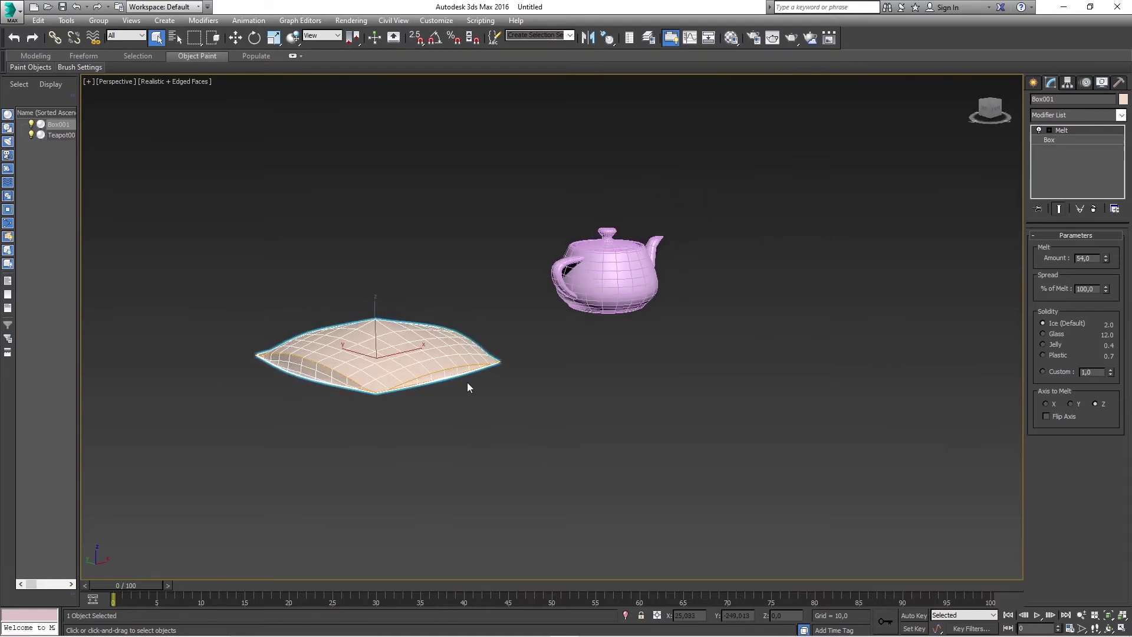
pyautogui.keyDown('alt'); pyautogui.moveTo(526, 402); pyautogui.dragTo(538, 366, button='middle'); pyautogui.keyUp('alt')
pyautogui.moveTo(1105, 259); pyautogui.dragTo(1107, 270)
pyautogui.moveTo(391, 376)
pyautogui.keyDown('alt'); pyautogui.mouseDown(button='middle')
pyautogui.moveTo(413, 396)
pyautogui.moveTo(440, 382)
pyautogui.mouseUp(button='middle'); pyautogui.keyUp('alt')
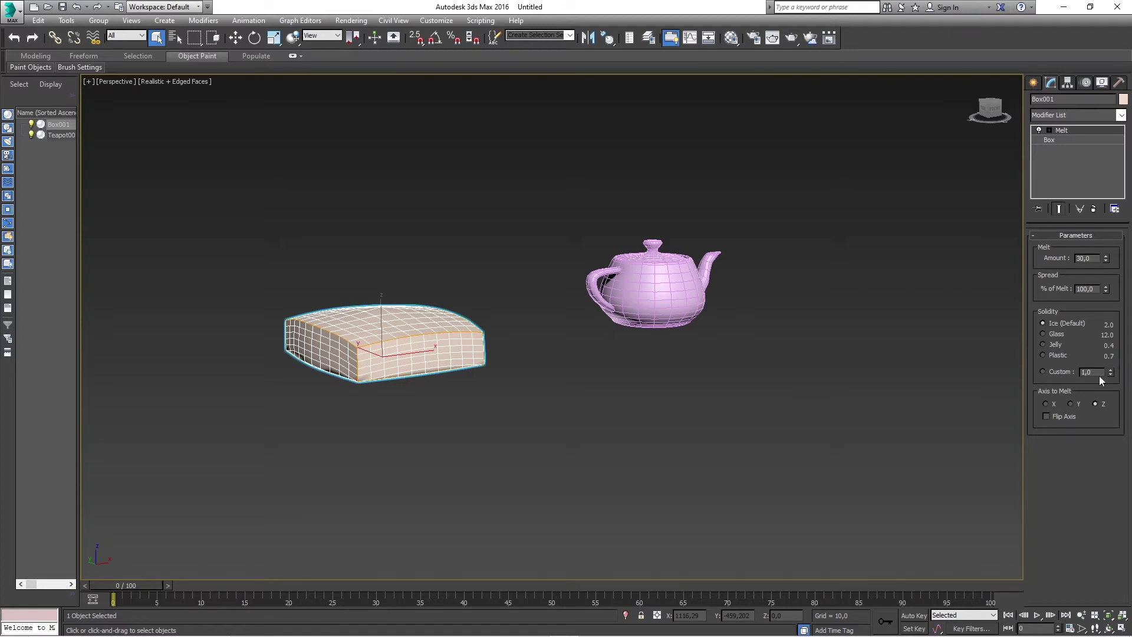
pyautogui.keyDown('alt'); pyautogui.moveTo(588, 348); pyautogui.dragTo(589, 348, button='middle'); pyautogui.keyUp('alt')
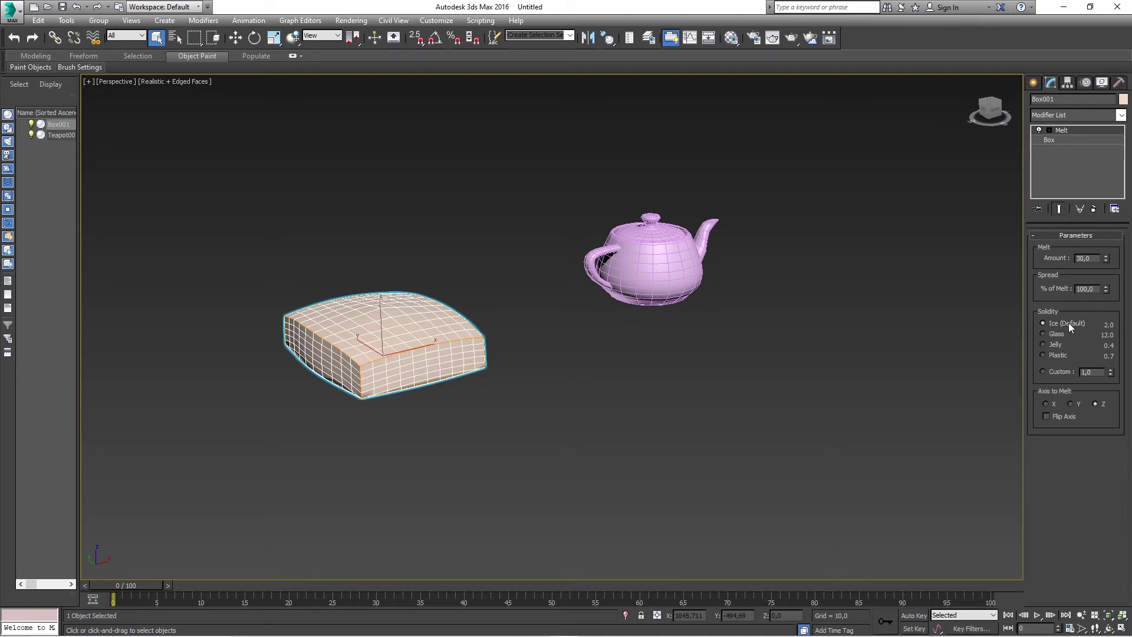
pyautogui.scroll(2, 266, 342)
pyautogui.scroll(2, 295, 324)
pyautogui.scroll(1, 325, 308)
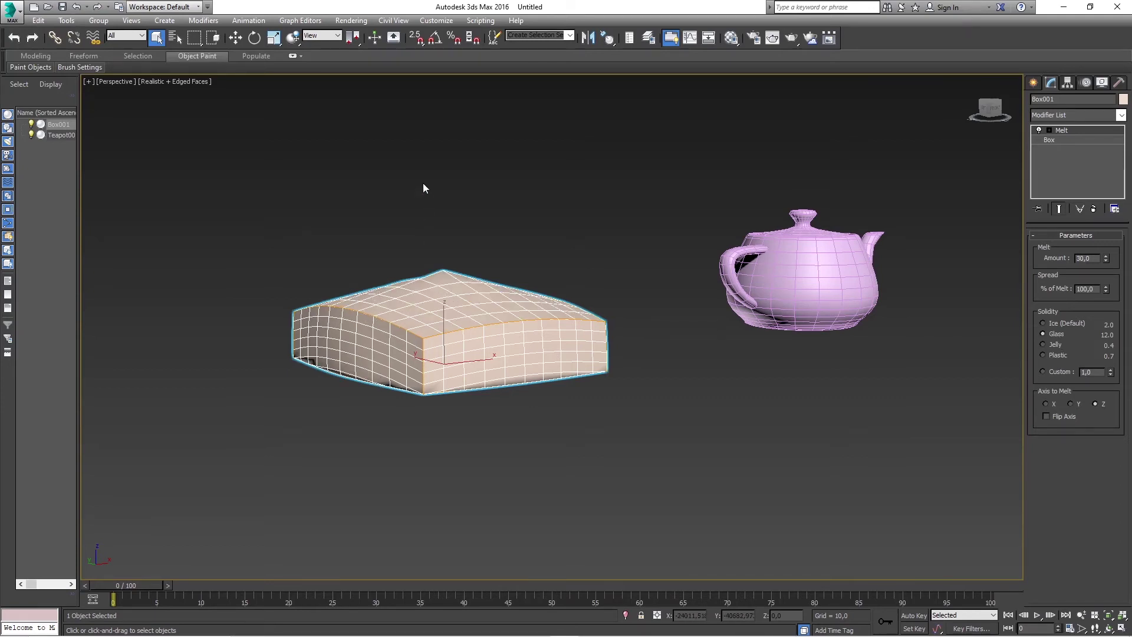
# - Try Jelly and Custom (0,2) solidity, then settle on Plastic solidity
pyautogui.click(1052, 347)
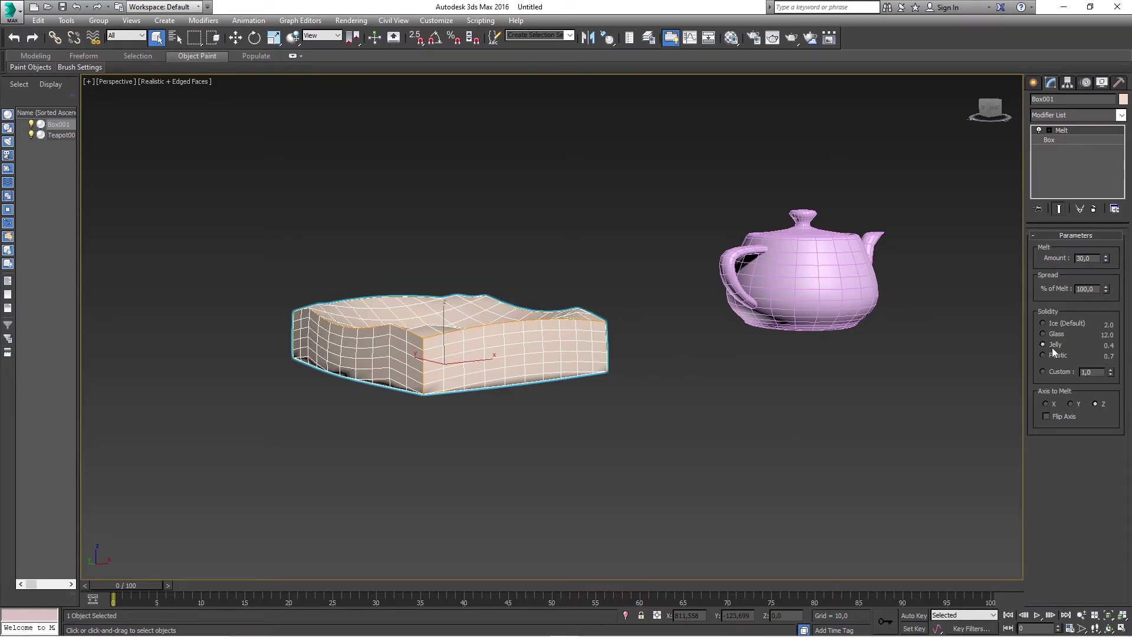
pyautogui.keyDown('alt'); pyautogui.moveTo(506, 319); pyautogui.dragTo(507, 348, button='middle'); pyautogui.keyUp('alt')
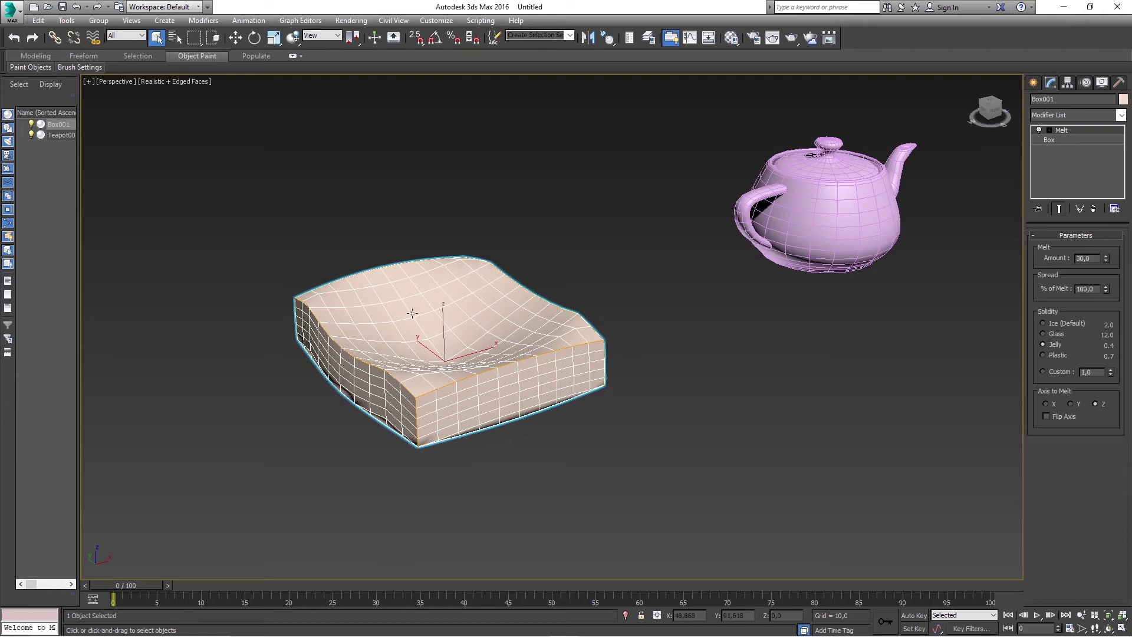
pyautogui.click(1042, 355)
pyautogui.keyDown('alt'); pyautogui.moveTo(485, 361); pyautogui.dragTo(496, 350, button='middle'); pyautogui.keyUp('alt')
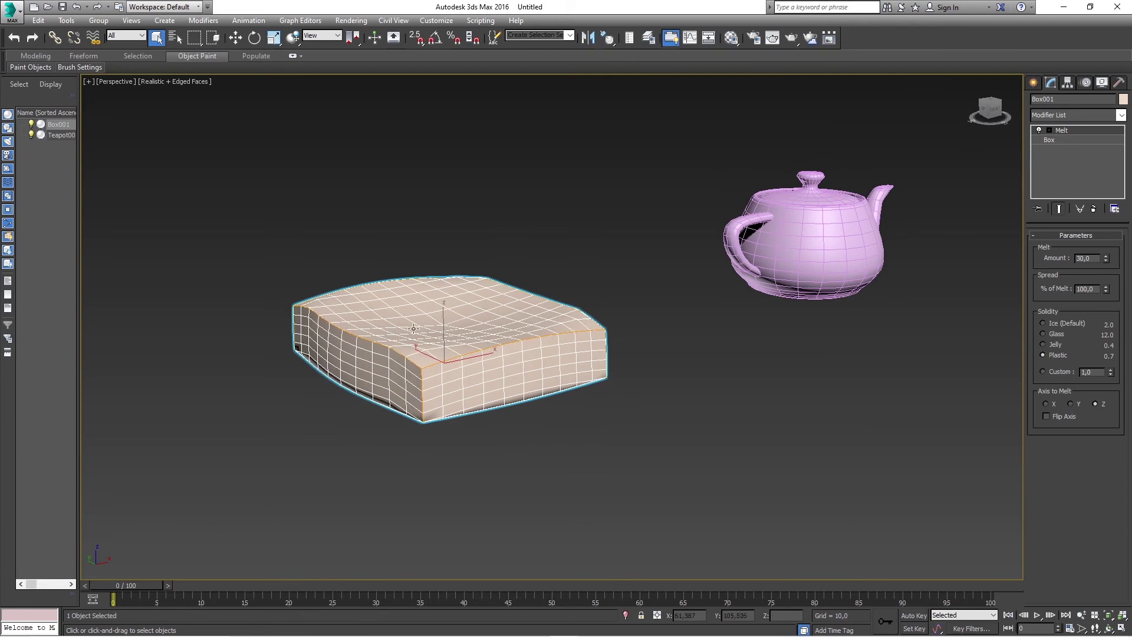
pyautogui.click(1064, 373)
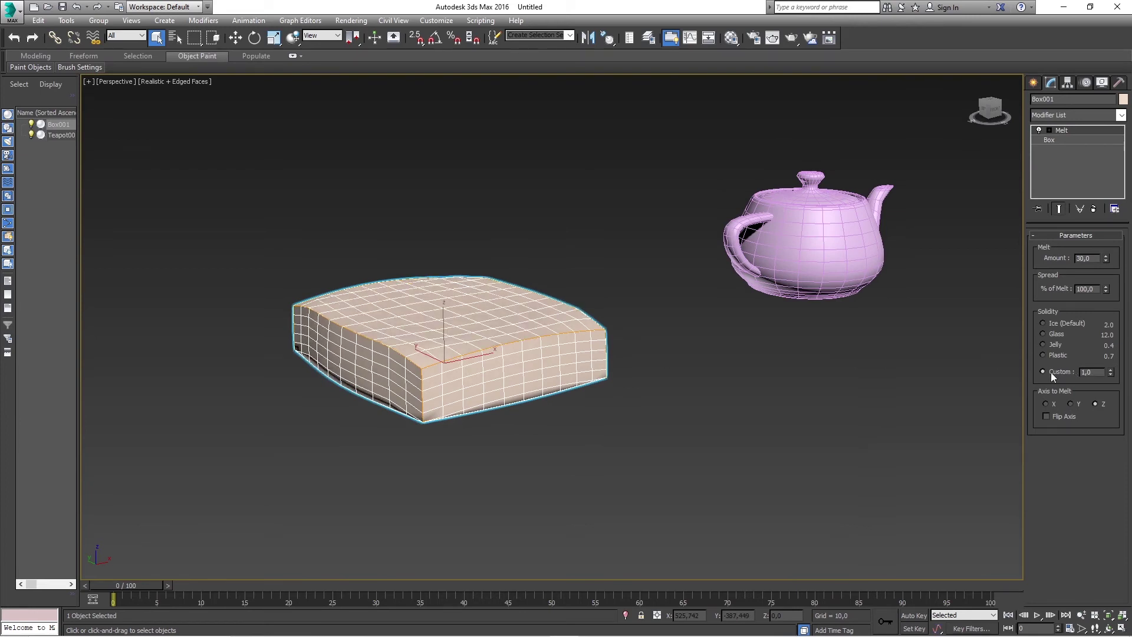
pyautogui.moveTo(512, 318)
pyautogui.keyDown('alt'); pyautogui.mouseDown(button='middle')
pyautogui.moveTo(519, 309)
pyautogui.moveTo(513, 344)
pyautogui.mouseUp(button='middle'); pyautogui.keyUp('alt')
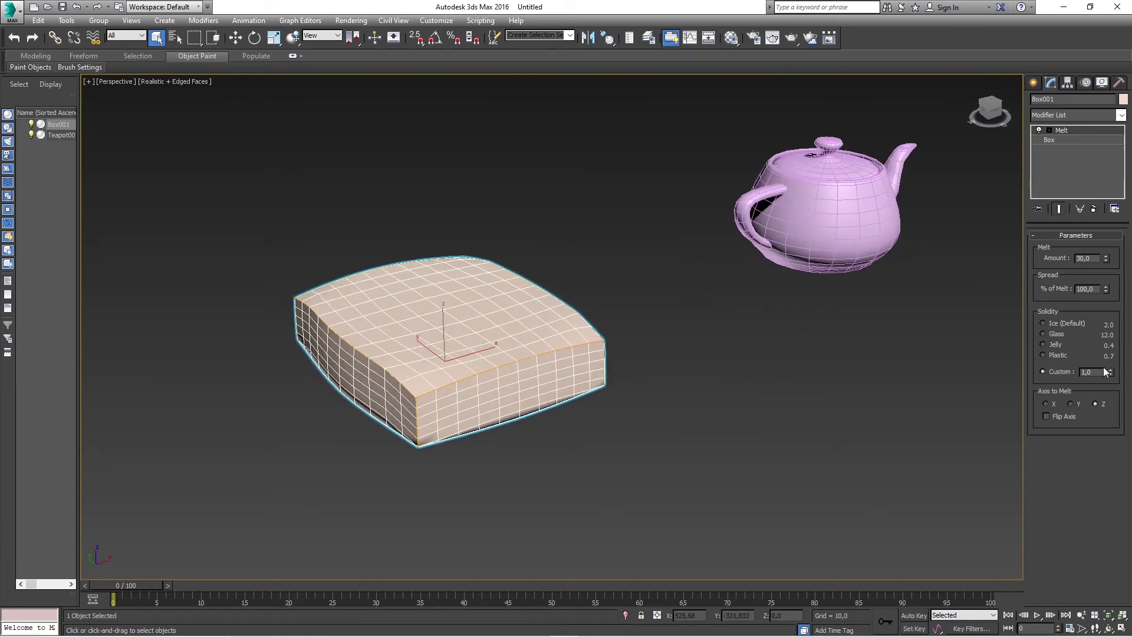
pyautogui.moveTo(1111, 372)
pyautogui.mouseDown()
pyautogui.moveTo(1054, 104)
pyautogui.moveTo(1056, 41)
pyautogui.moveTo(1073, 7)
pyautogui.moveTo(1042, 474)
pyautogui.moveTo(1059, 536)
pyautogui.moveTo(1117, 354)
pyautogui.moveTo(1115, 407)
pyautogui.mouseUp()
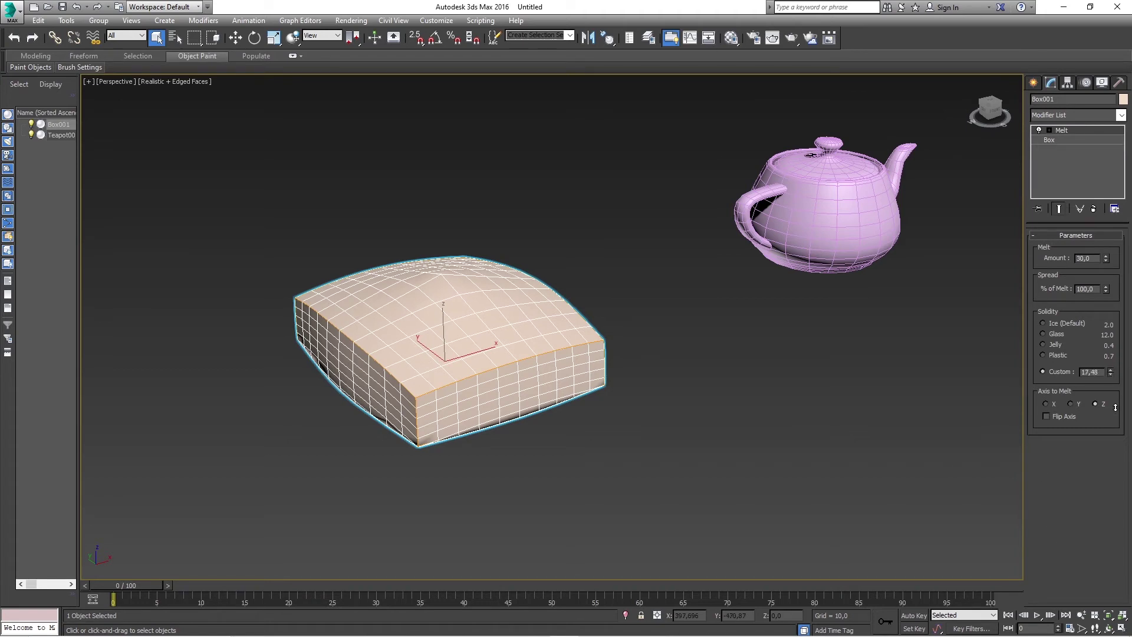
pyautogui.moveTo(1115, 485); pyautogui.dragTo(1092, 77)
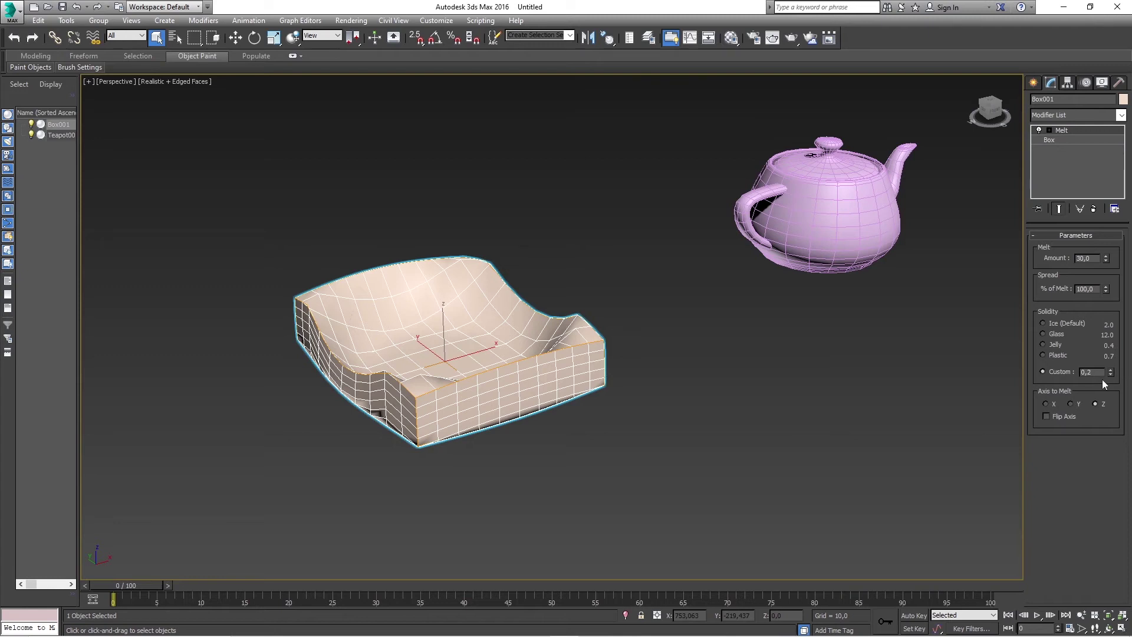
pyautogui.keyDown('alt'); pyautogui.moveTo(574, 358); pyautogui.dragTo(602, 354, button='middle'); pyautogui.keyUp('alt')
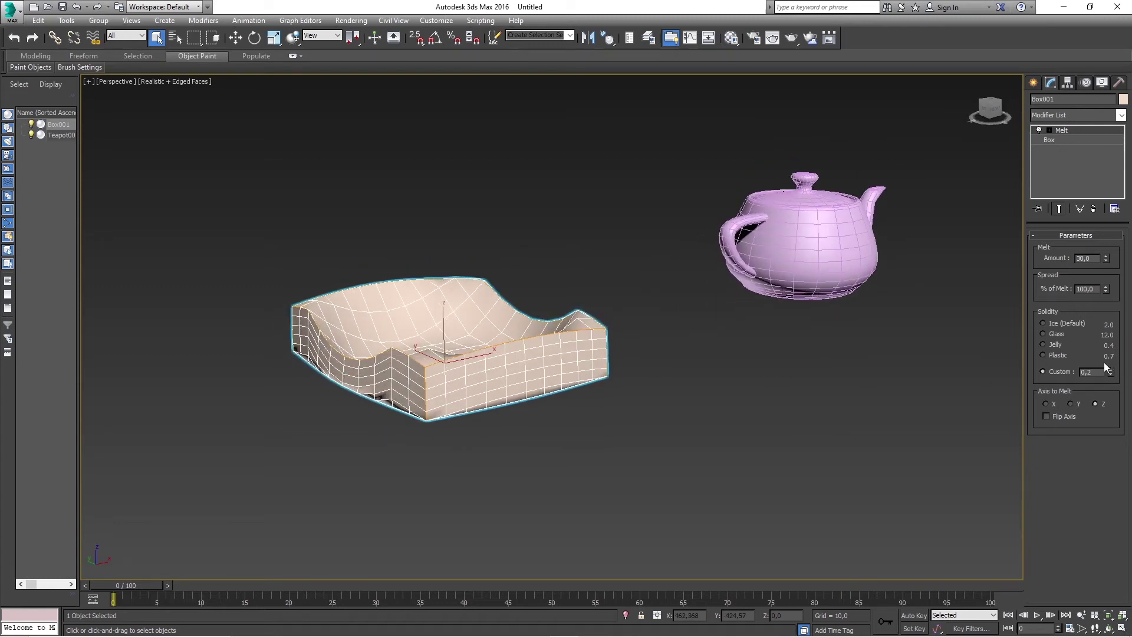
pyautogui.click(1042, 355)
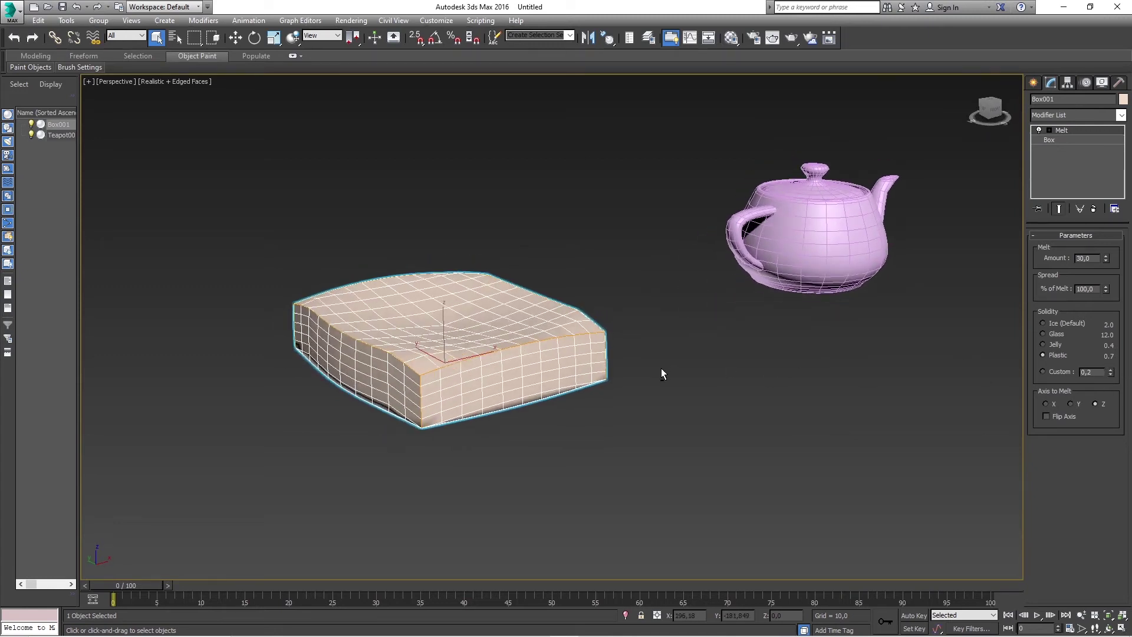
pyautogui.keyDown('alt'); pyautogui.moveTo(660, 368); pyautogui.dragTo(696, 359, button='middle'); pyautogui.keyUp('alt')
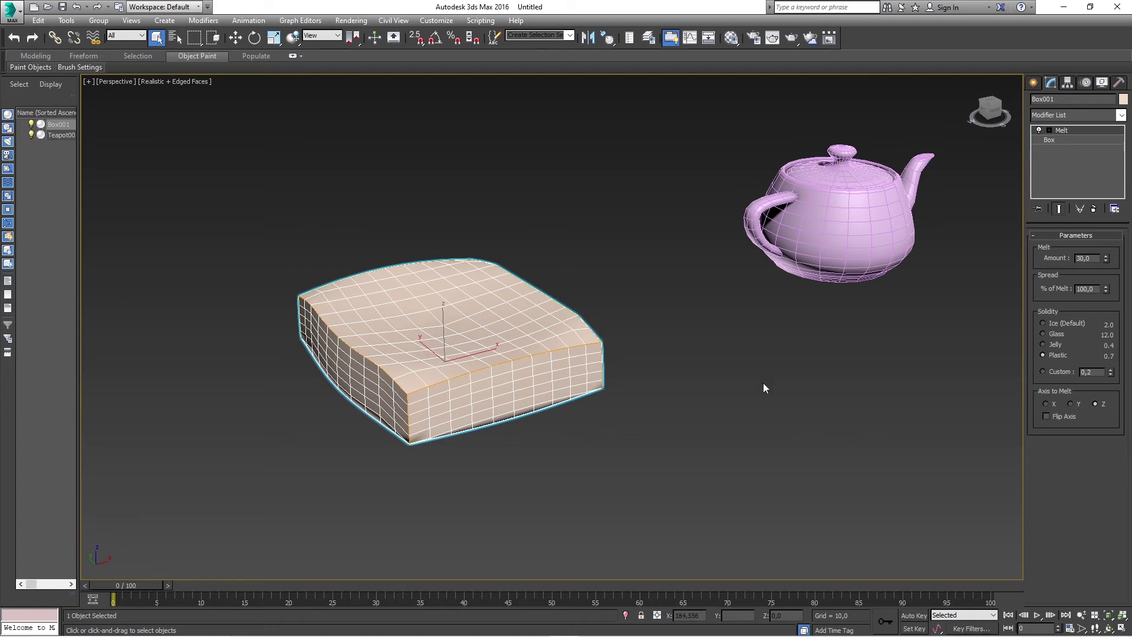
# - Raise the box's Melt Amount to 59
pyautogui.click(1051, 402)
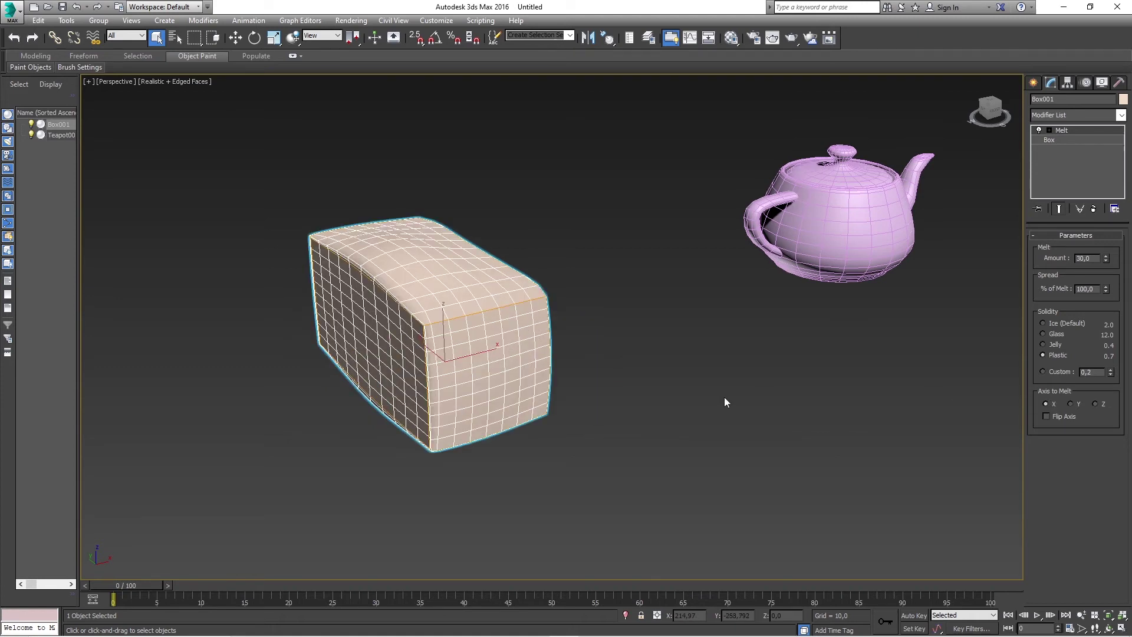
pyautogui.keyDown('alt'); pyautogui.scroll(2, 658, 396); pyautogui.keyUp('alt')
pyautogui.keyDown('alt'); pyautogui.scroll(2, 621, 386); pyautogui.keyUp('alt')
pyautogui.keyDown('alt'); pyautogui.moveTo(621, 386); pyautogui.dragTo(589, 303, button='middle'); pyautogui.keyUp('alt')
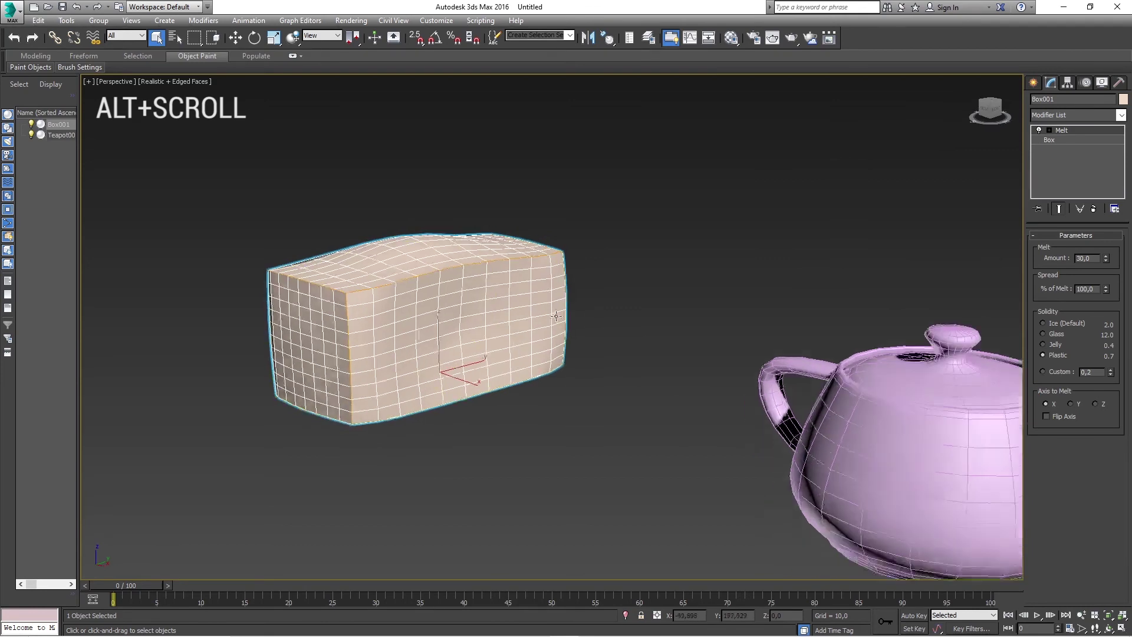
pyautogui.moveTo(1106, 260); pyautogui.dragTo(620, 308)
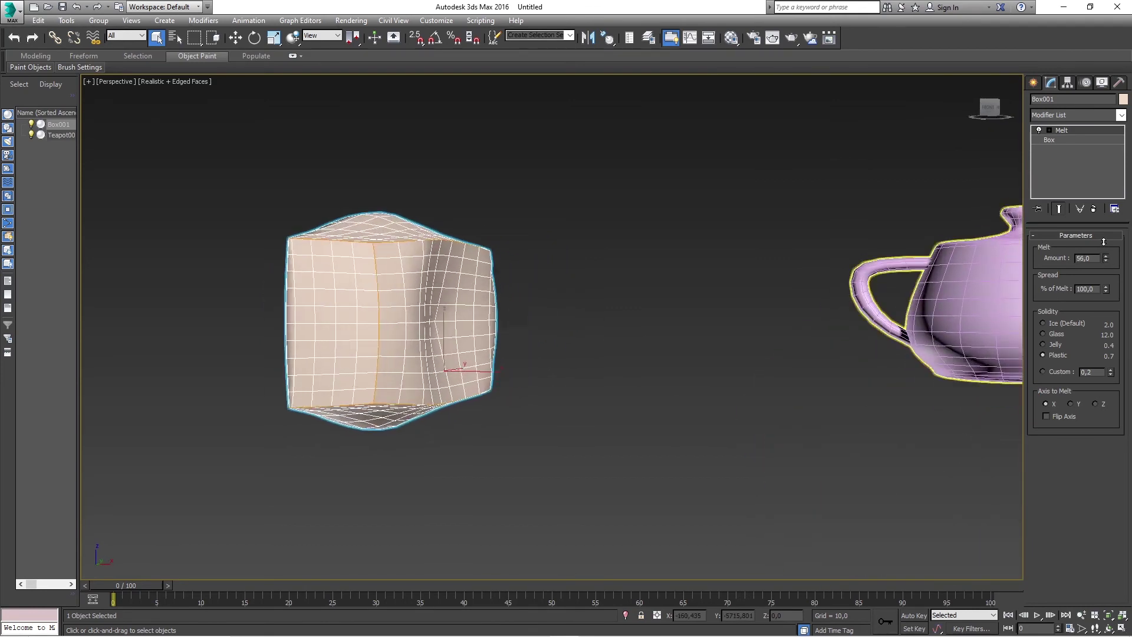
pyautogui.keyDown('alt'); pyautogui.moveTo(620, 307); pyautogui.dragTo(631, 342, button='middle'); pyautogui.keyUp('alt')
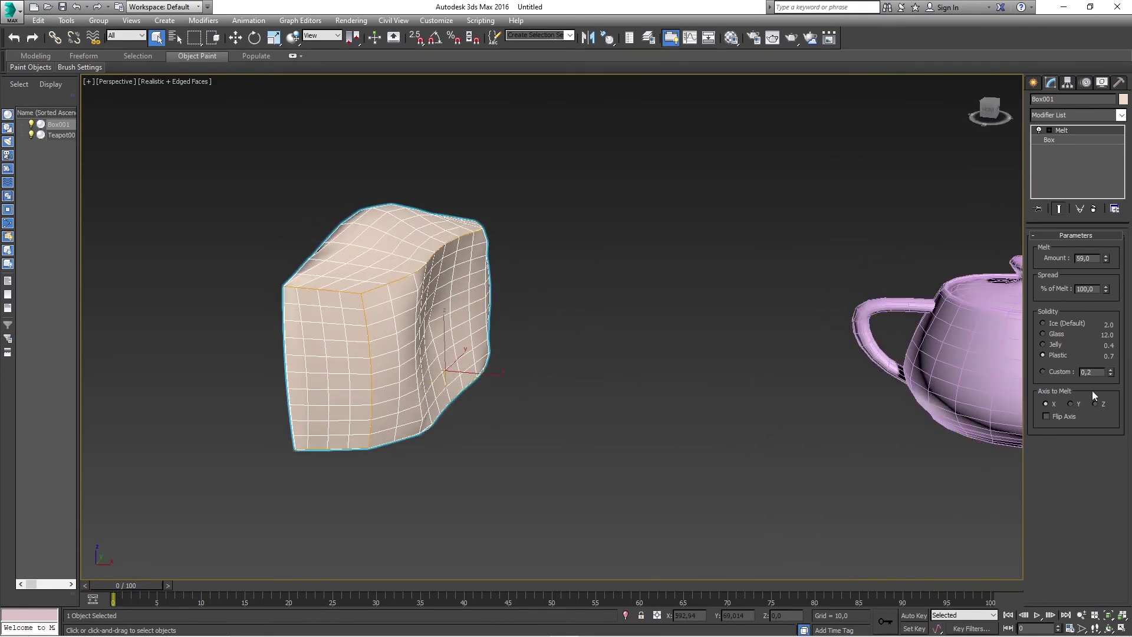
# - Melt the box along the Y axis with Flip Axis on, then deselect it
pyautogui.click(1070, 403)
pyautogui.keyDown('alt'); pyautogui.moveTo(912, 412); pyautogui.dragTo(412, 324, button='middle'); pyautogui.keyUp('alt')
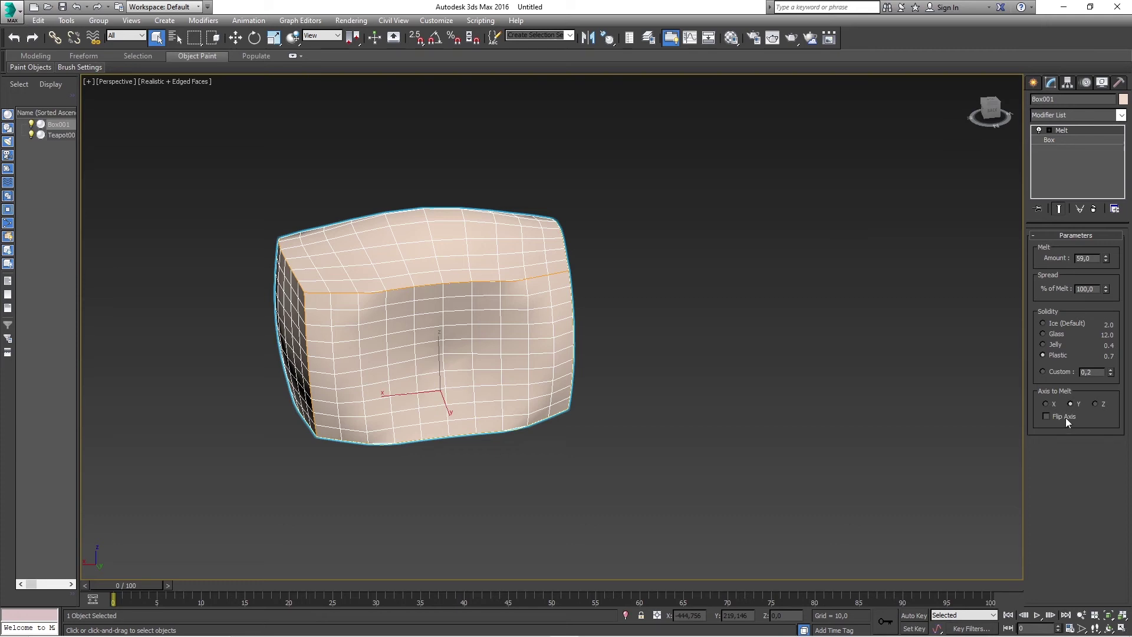
pyautogui.click(1047, 417)
pyautogui.keyDown('alt'); pyautogui.moveTo(472, 324); pyautogui.dragTo(323, 299, button='middle'); pyautogui.keyUp('alt')
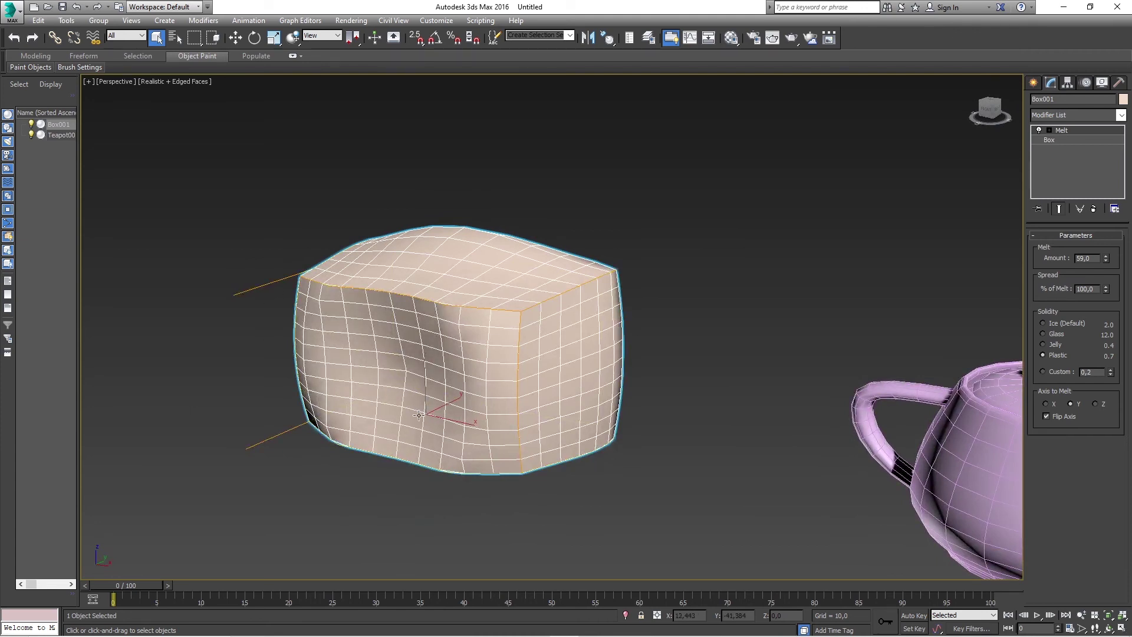
pyautogui.moveTo(438, 395); pyautogui.dragTo(483, 350, button='middle')
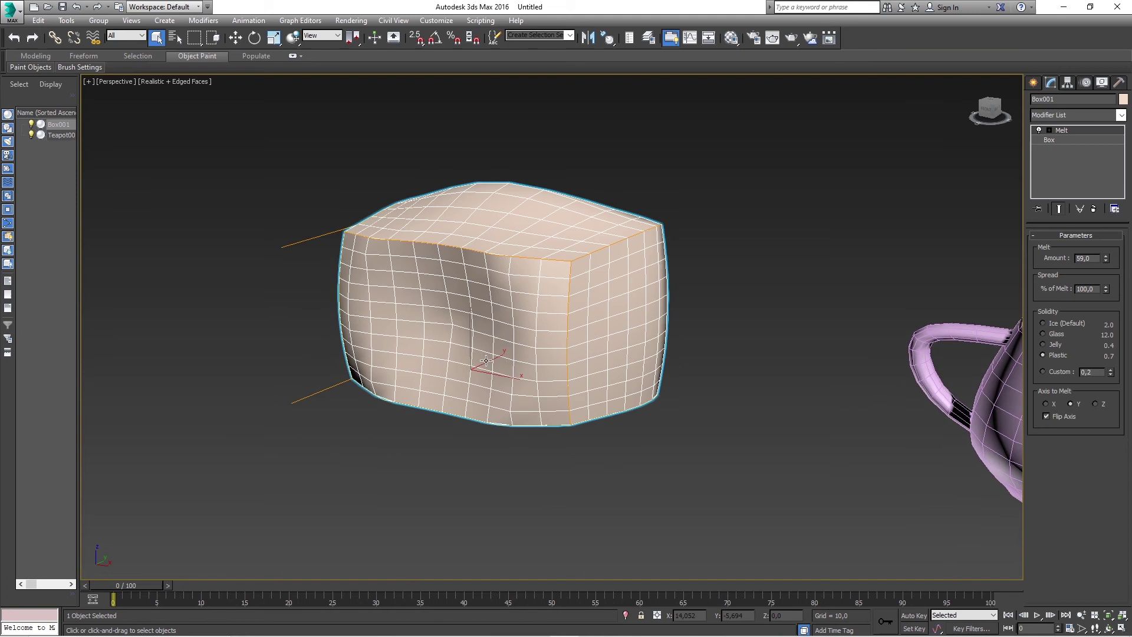
pyautogui.scroll(-3, 482, 350)
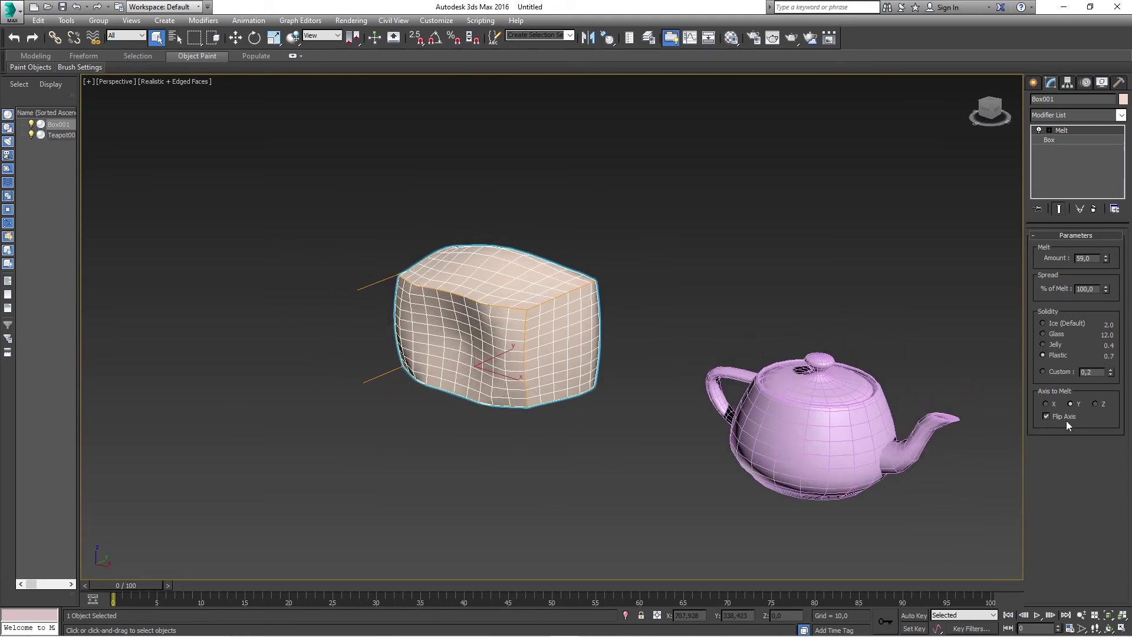
pyautogui.moveTo(352, 346)
pyautogui.keyDown('alt'); pyautogui.mouseDown(button='middle')
pyautogui.moveTo(482, 375)
pyautogui.moveTo(436, 420)
pyautogui.mouseUp(button='middle'); pyautogui.keyUp('alt')
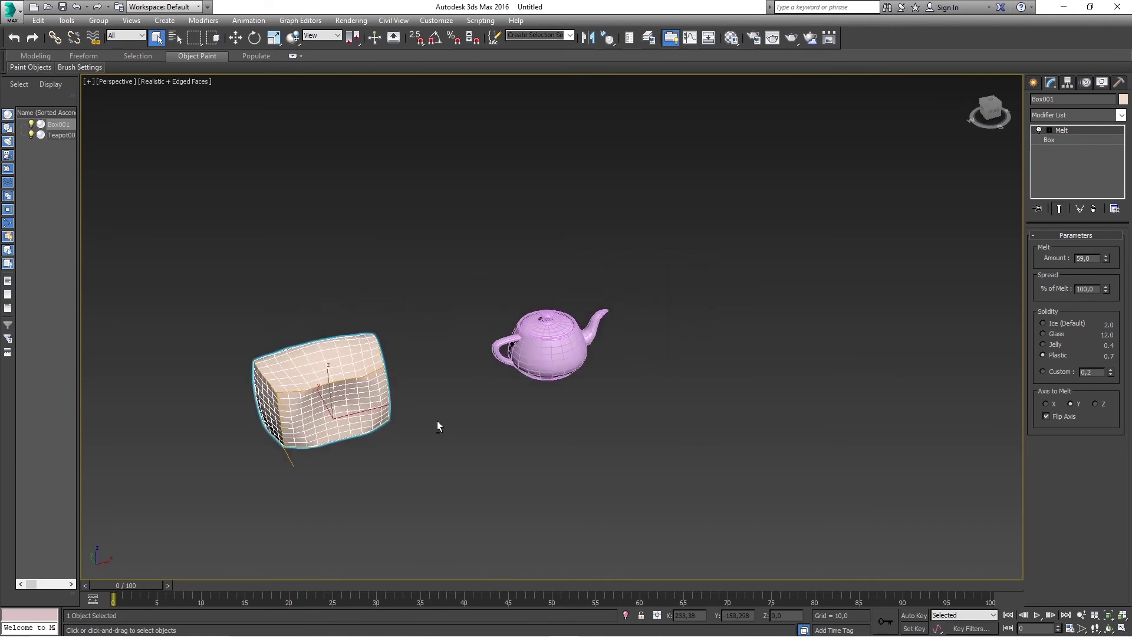
pyautogui.scroll(2, 437, 420)
pyautogui.click(592, 479)
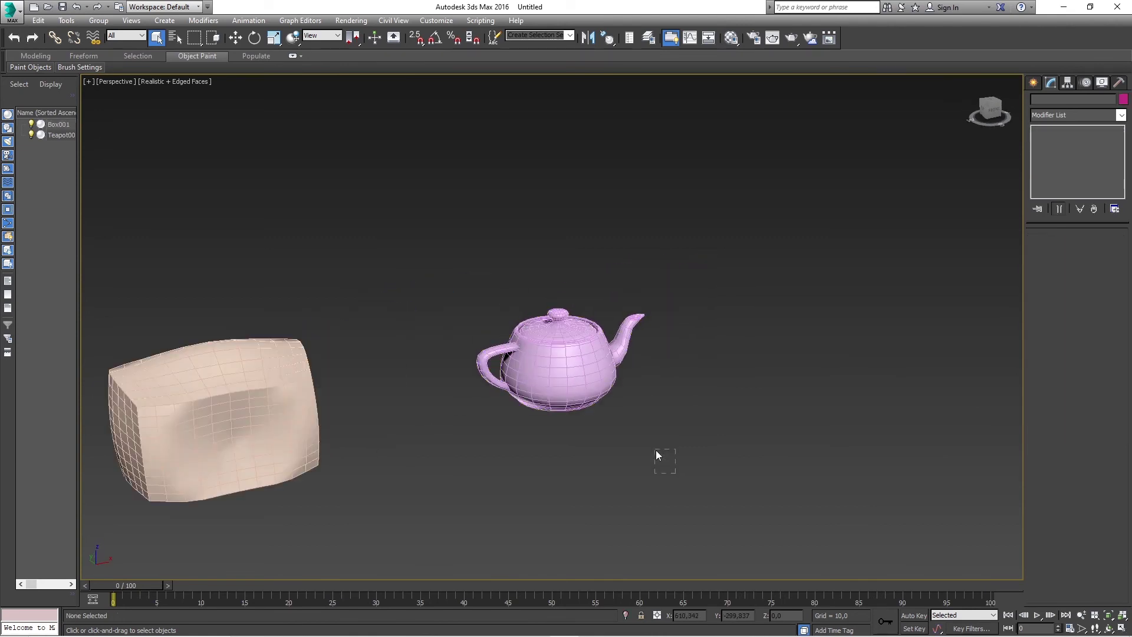
# - Select Teapot001 and add Melt from the Modifier List
pyautogui.click(584, 371)
pyautogui.click(1081, 111)
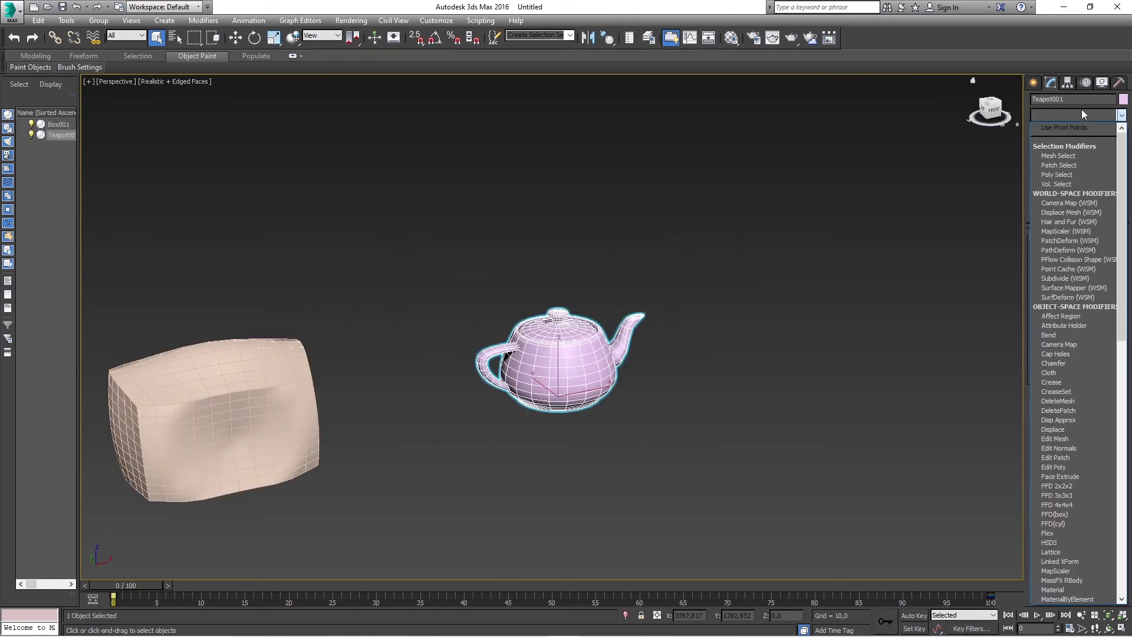
pyautogui.scroll(-3, 1081, 108)
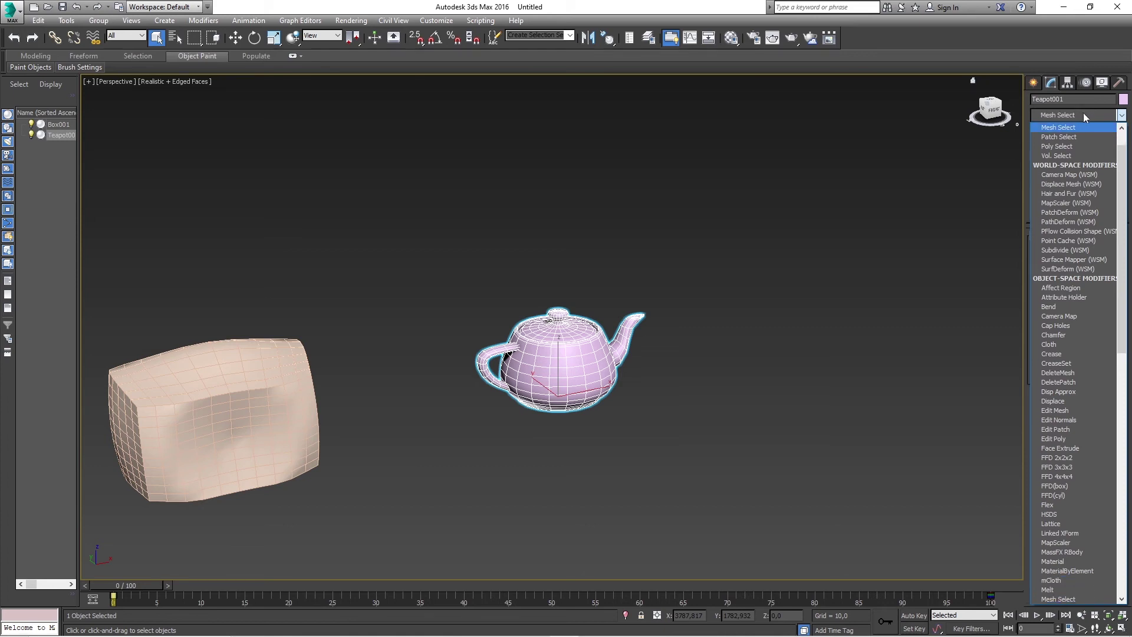
pyautogui.scroll(-5, 1087, 354)
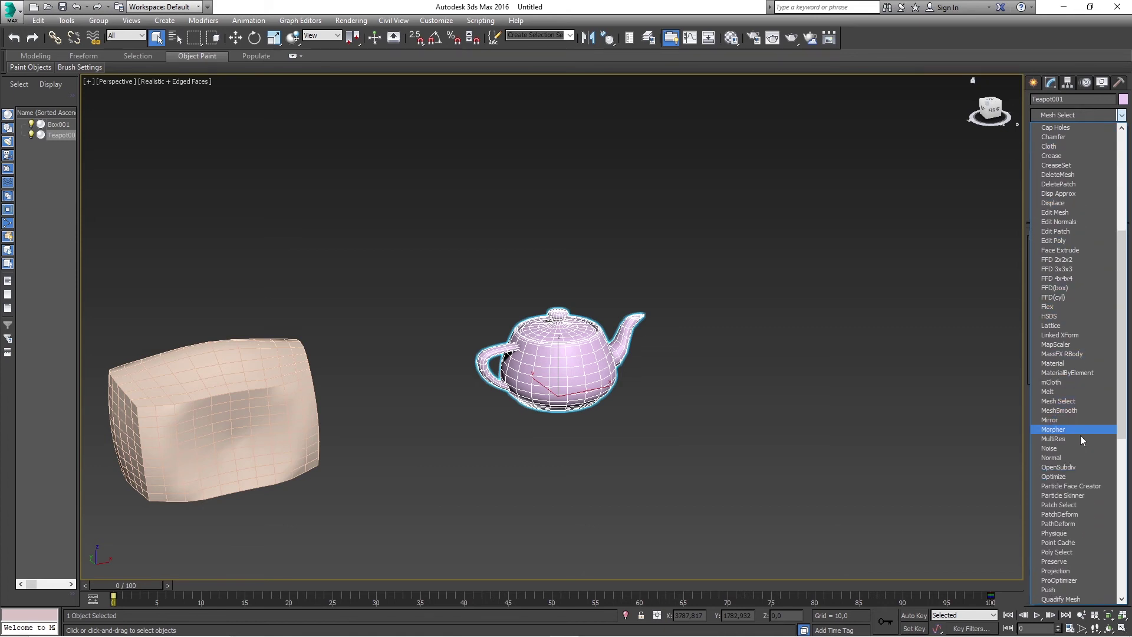
pyautogui.click(1055, 391)
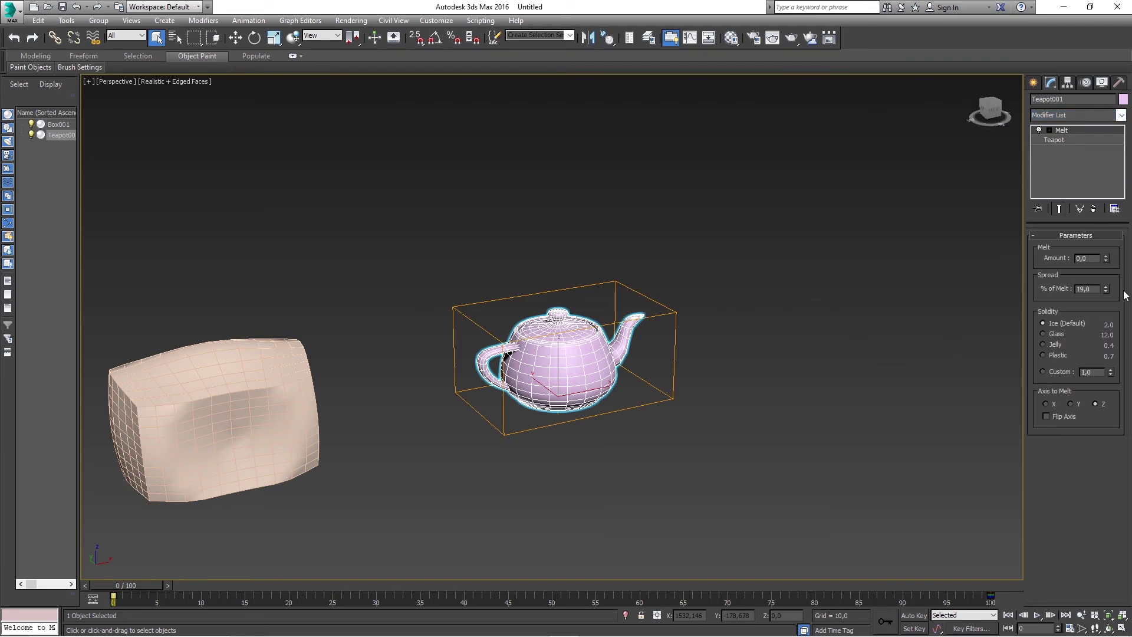
# - Set the teapot's Melt Amount to 83 and % of Melt to 30,9, keeping Ice solidity
pyautogui.moveTo(1108, 262); pyautogui.dragTo(1094, 210)
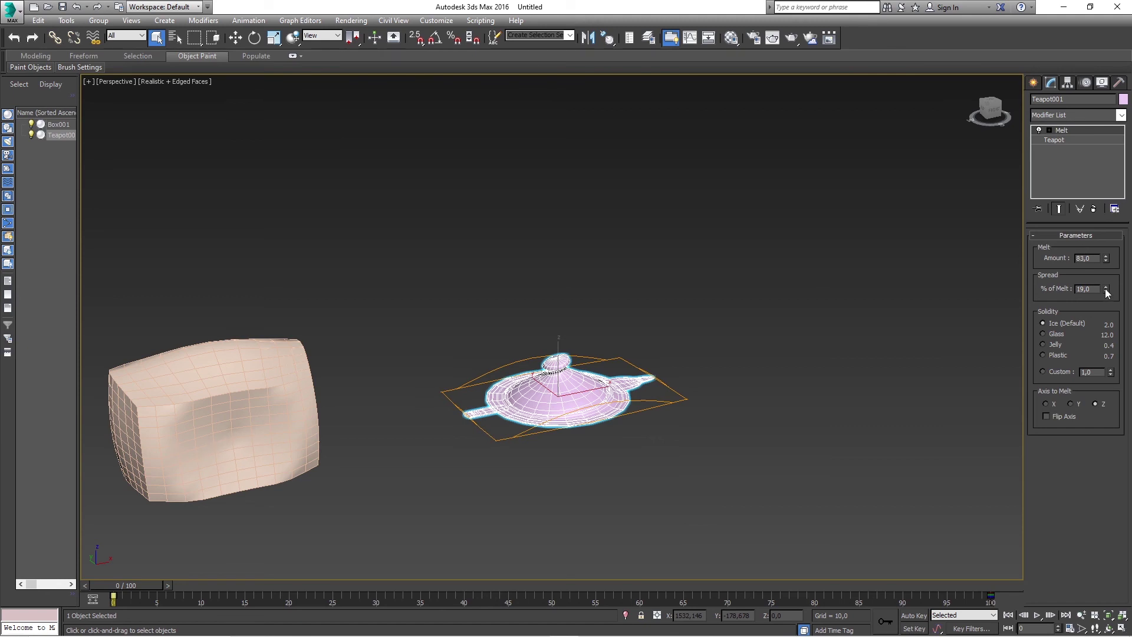
pyautogui.moveTo(1105, 290)
pyautogui.mouseDown()
pyautogui.moveTo(1069, 180)
pyautogui.moveTo(1051, 225)
pyautogui.moveTo(1062, 307)
pyautogui.mouseUp()
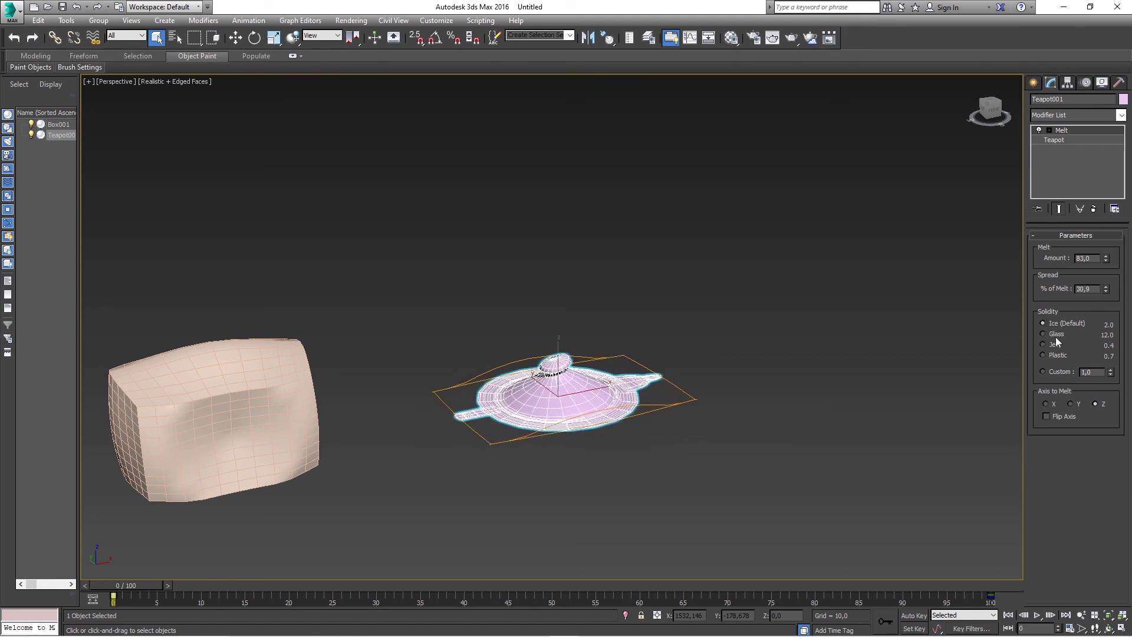
pyautogui.click(1055, 336)
pyautogui.click(1058, 354)
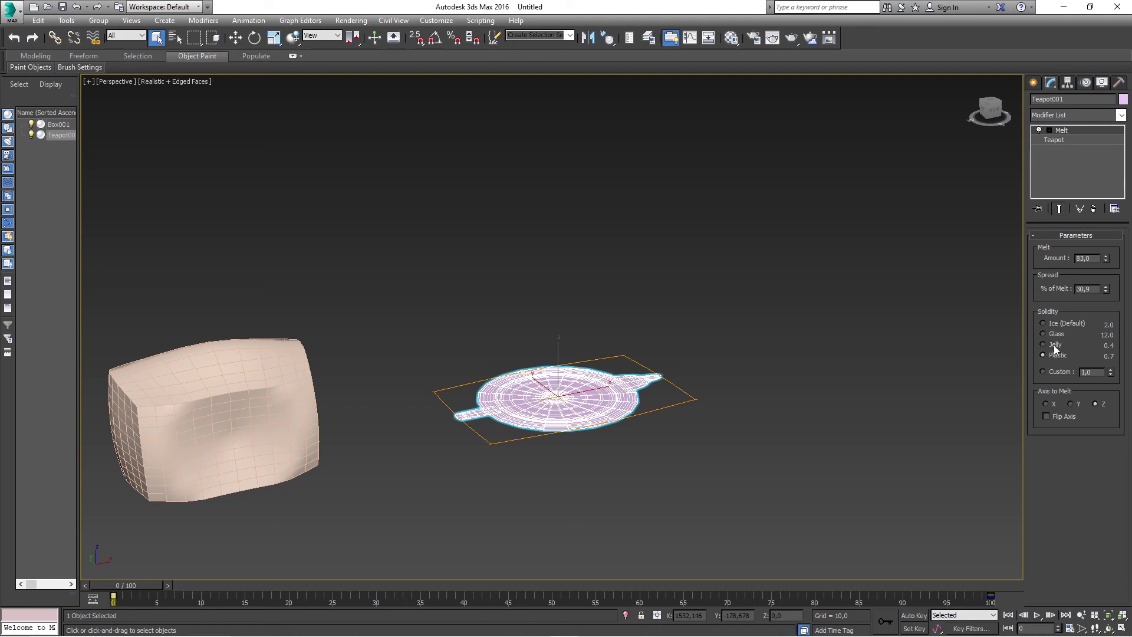
pyautogui.click(1055, 325)
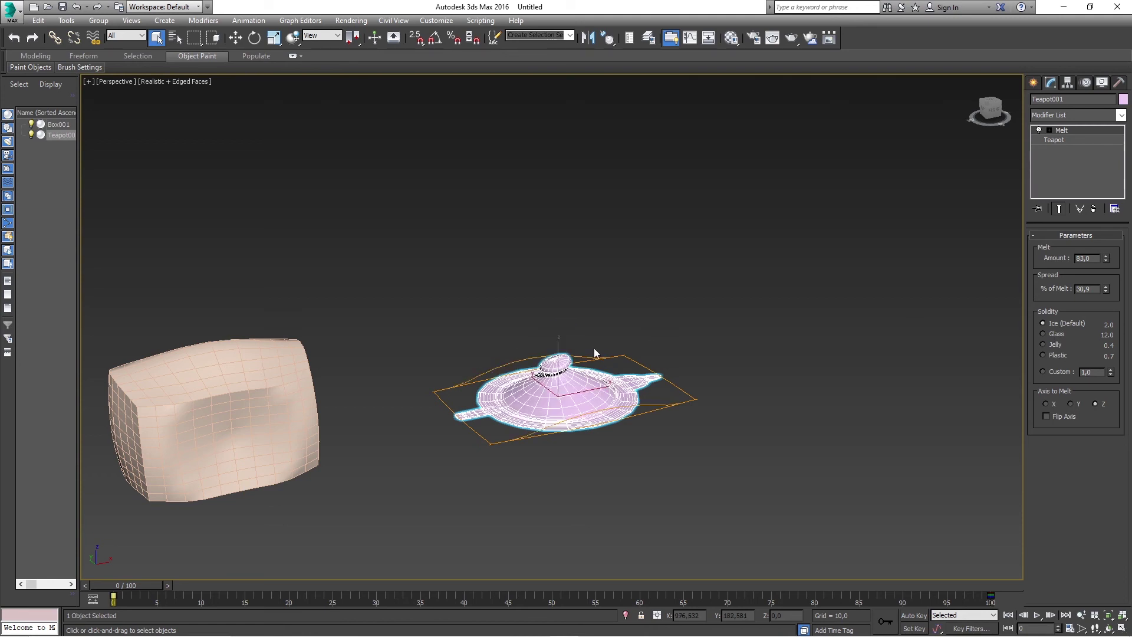
# - Keep the teapot's melt axis on Z after trying X, then deselect it
pyautogui.click(1047, 403)
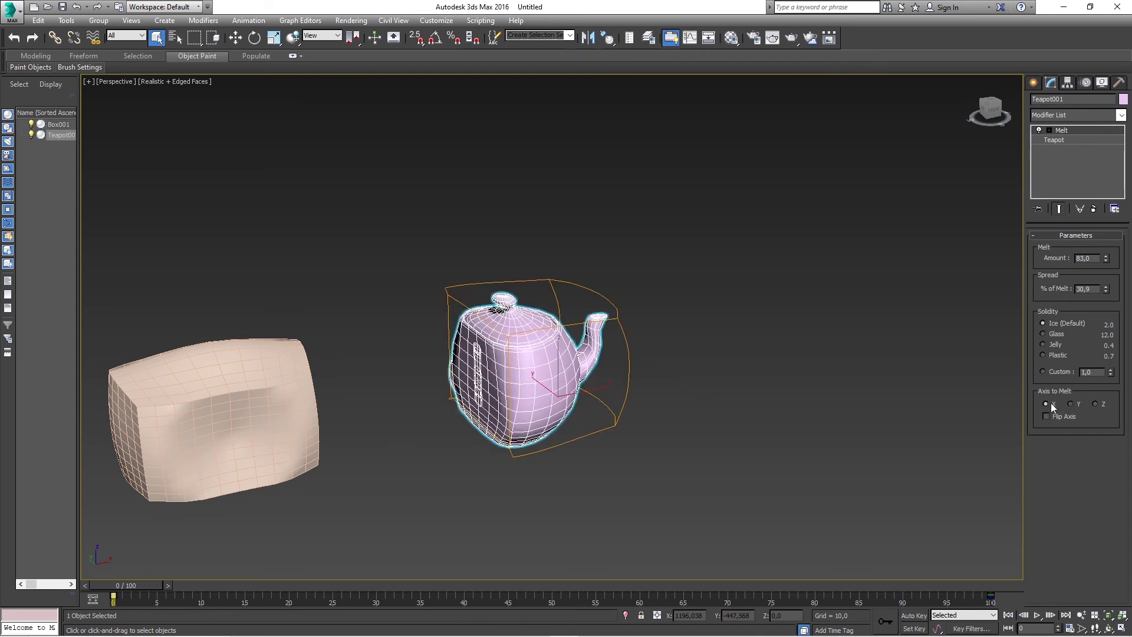
pyautogui.click(1095, 404)
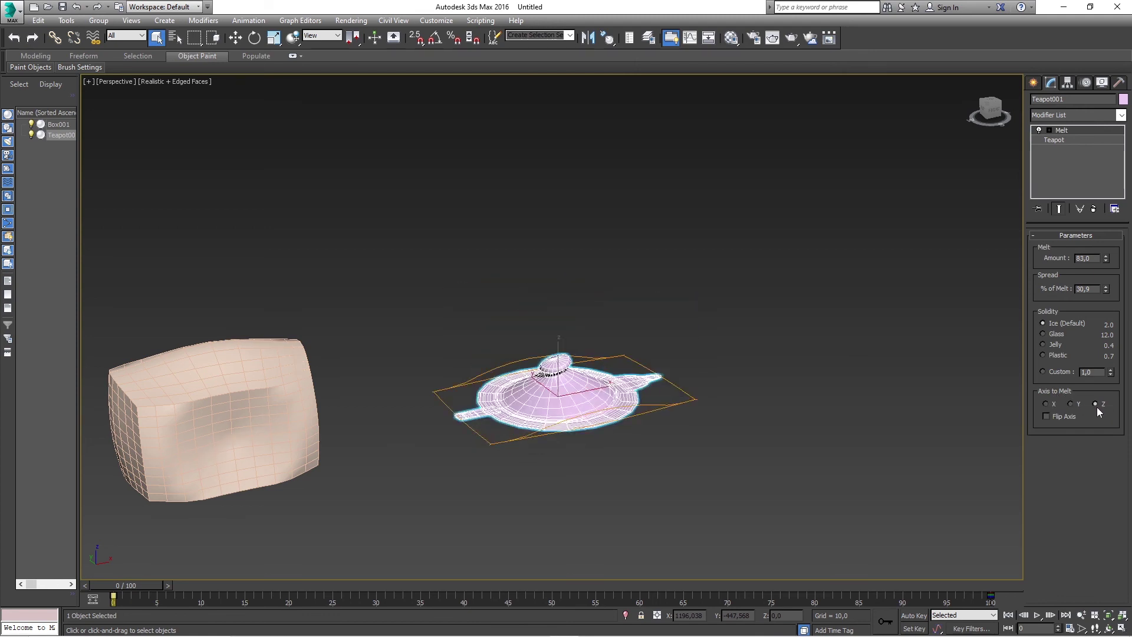
pyautogui.moveTo(702, 400)
pyautogui.keyDown('alt'); pyautogui.mouseDown(button='middle')
pyautogui.moveTo(748, 384)
pyautogui.moveTo(713, 396)
pyautogui.moveTo(657, 364)
pyautogui.moveTo(720, 392)
pyautogui.moveTo(801, 376)
pyautogui.moveTo(859, 417)
pyautogui.moveTo(850, 436)
pyautogui.mouseUp(button='middle'); pyautogui.keyUp('alt')
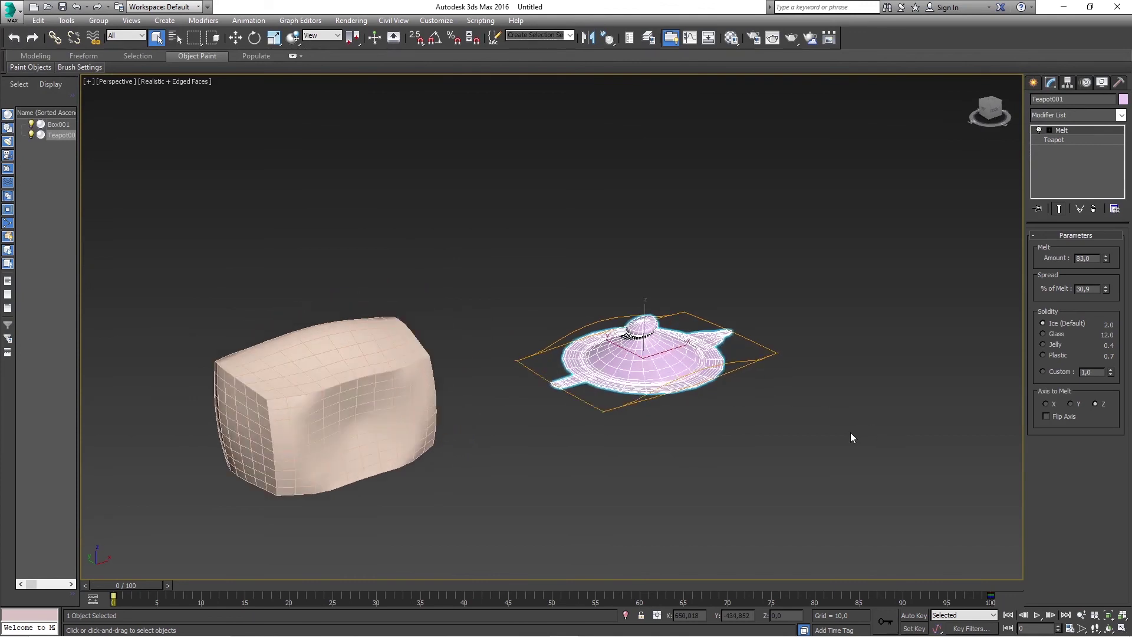
pyautogui.click(851, 434)
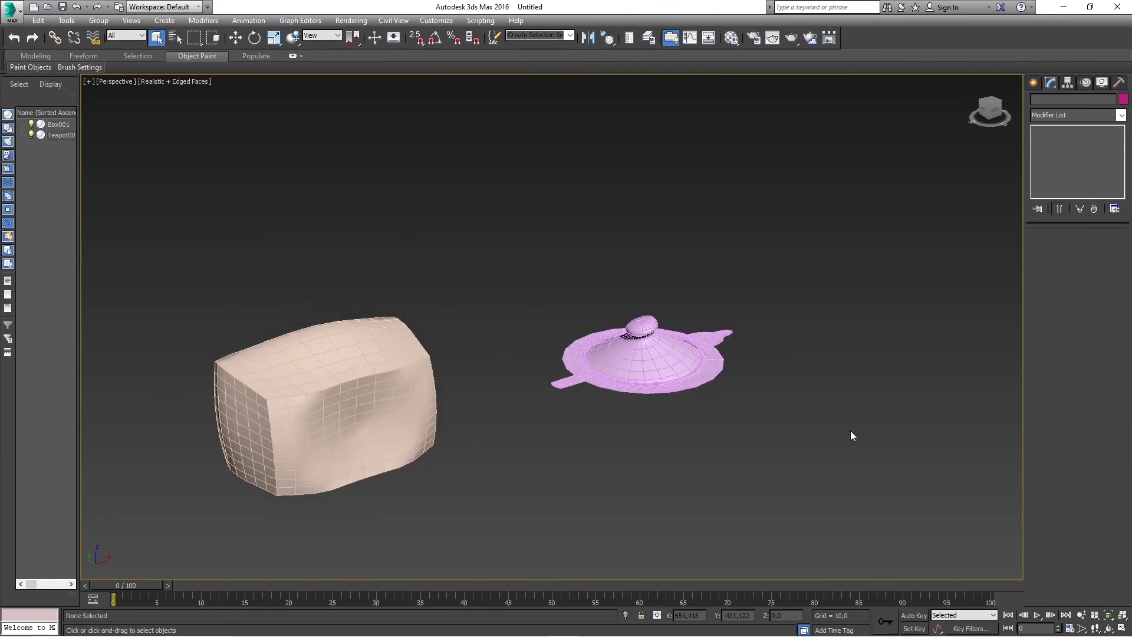